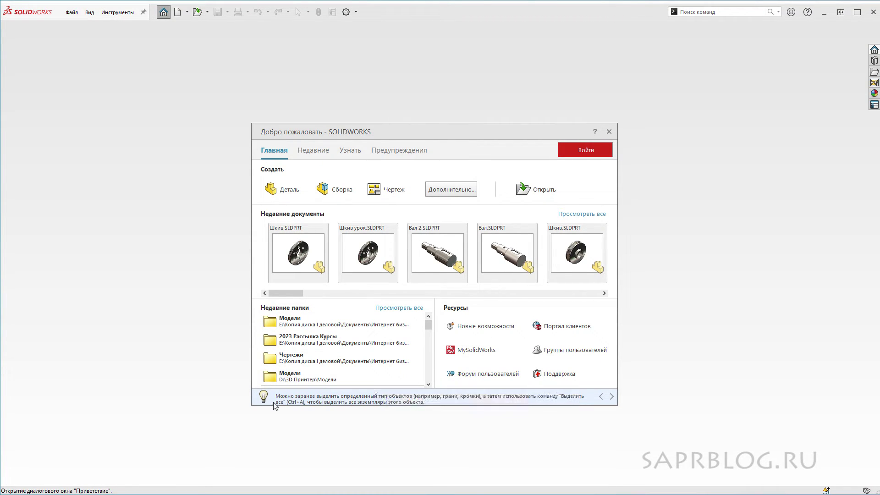
# Advance the Welcome window's tip of the day to the next tip
pyautogui.click(612, 397)
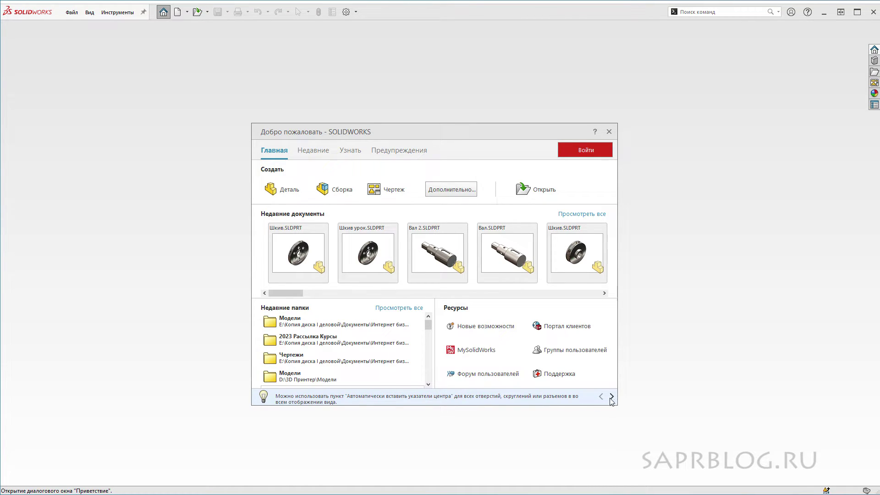
# Reopen the Welcome window via Home and Ctrl+F2, then show its Недавние (Recent) documents grid
pyautogui.click(609, 132)
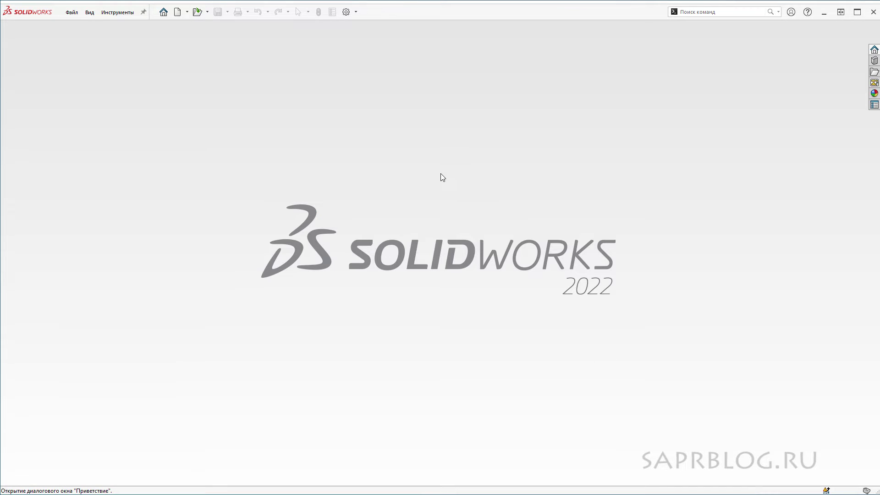
pyautogui.click(164, 14)
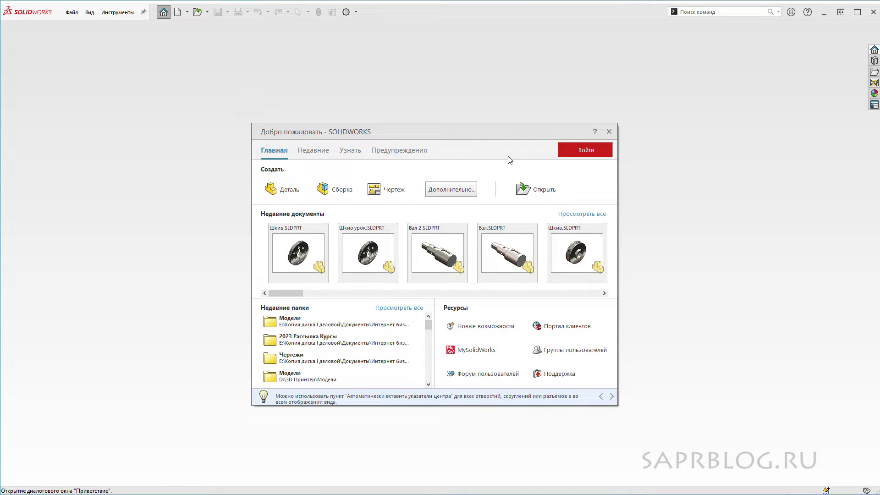
pyautogui.click(610, 132)
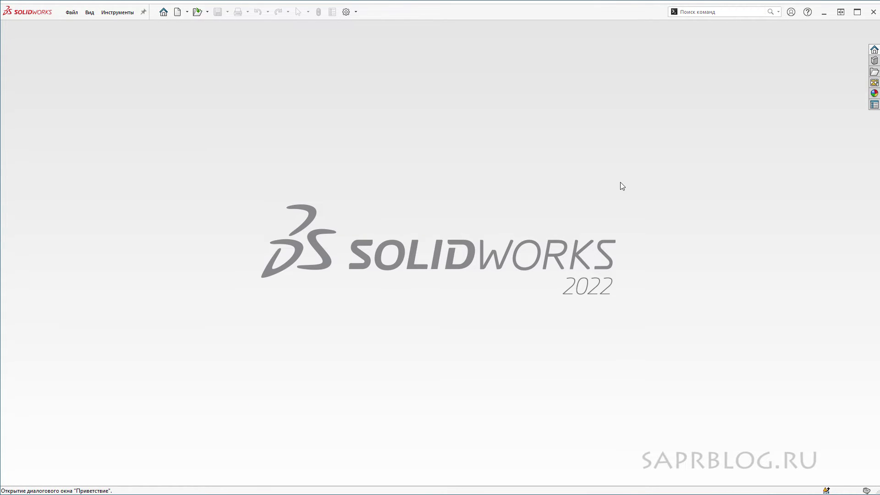
pyautogui.hotkey('ctrl', 'F2')
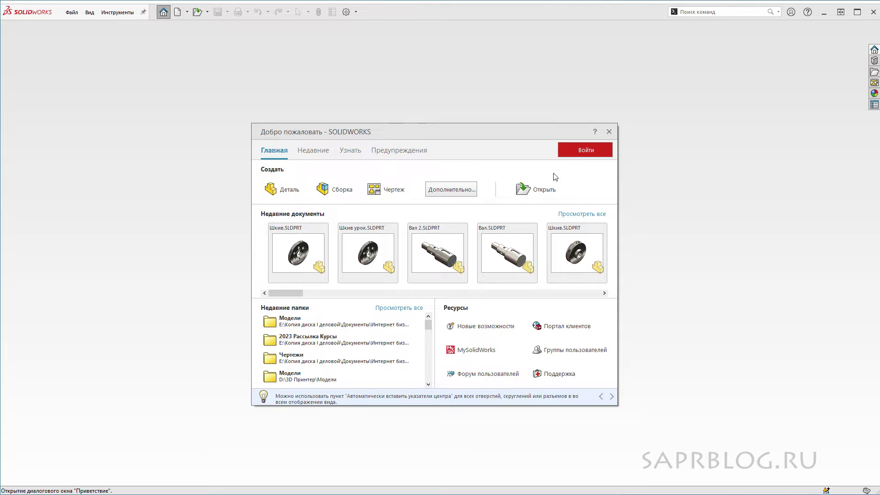
pyautogui.click(313, 151)
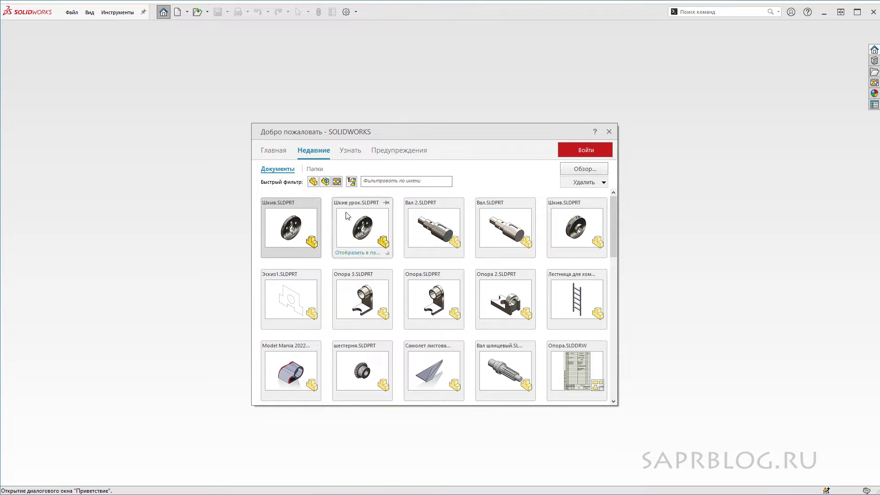
# Filter recent files by parts, assemblies and drawings, clear the filter, then dismiss the Welcome window
pyautogui.click(313, 182)
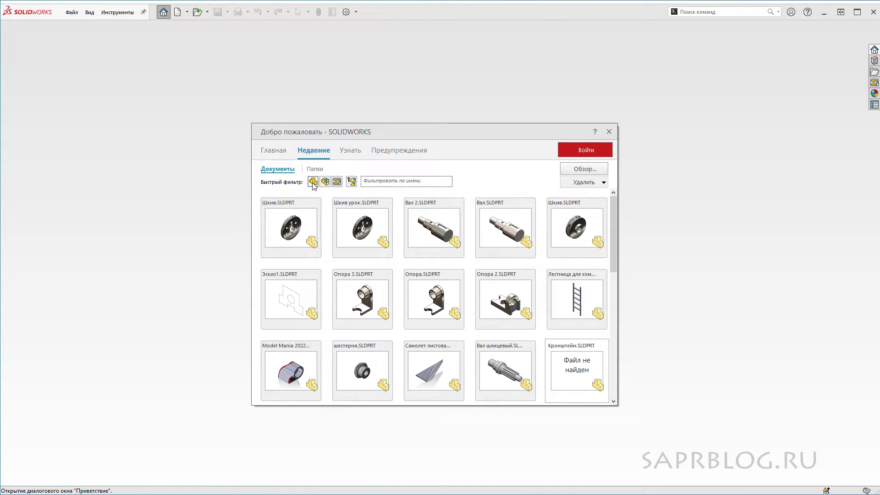
pyautogui.click(325, 182)
pyautogui.click(325, 182)
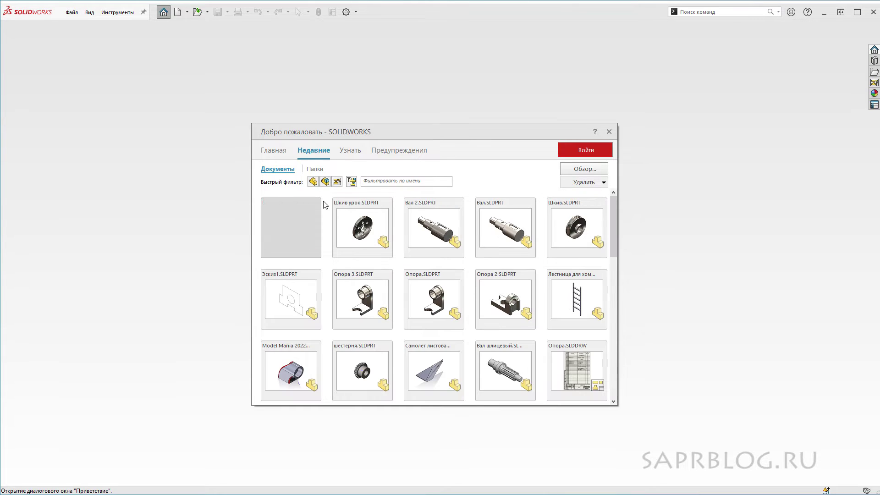
pyautogui.click(336, 182)
pyautogui.click(336, 182)
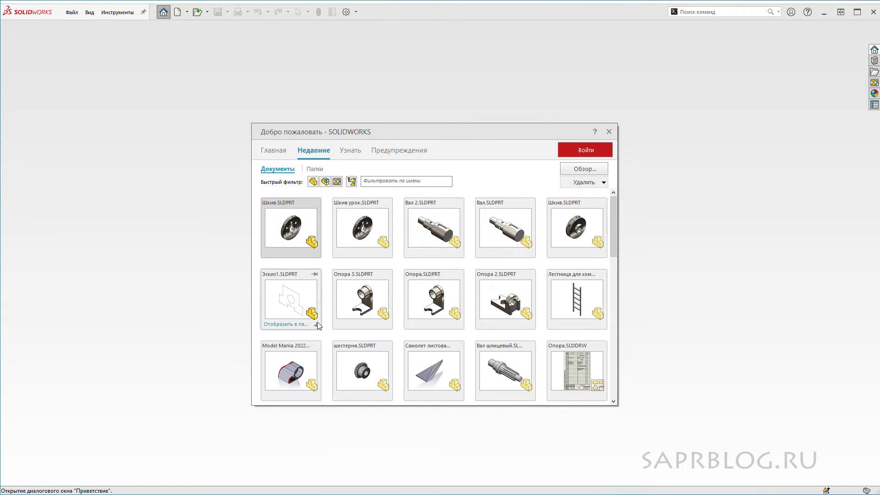
pyautogui.click(609, 132)
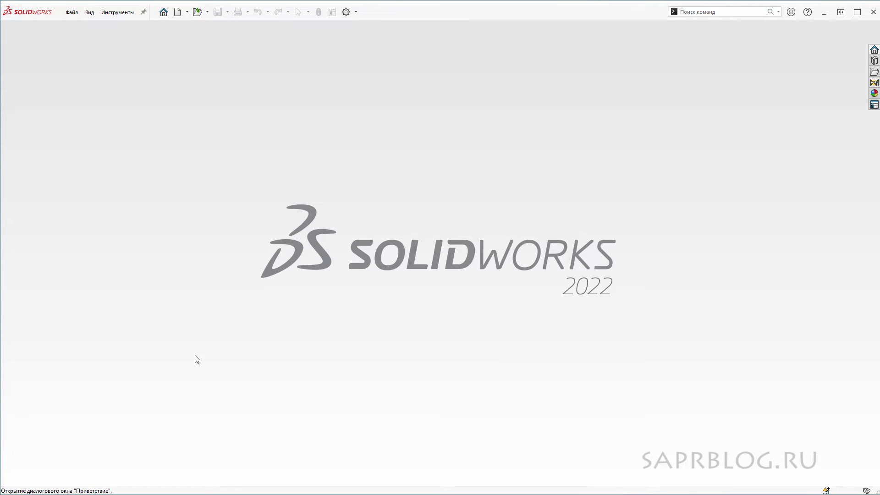
# Create a Деталь (Part) document from the New SOLIDWORKS Document dialog, producing Деталь7
pyautogui.hotkey('ctrl', 'n')
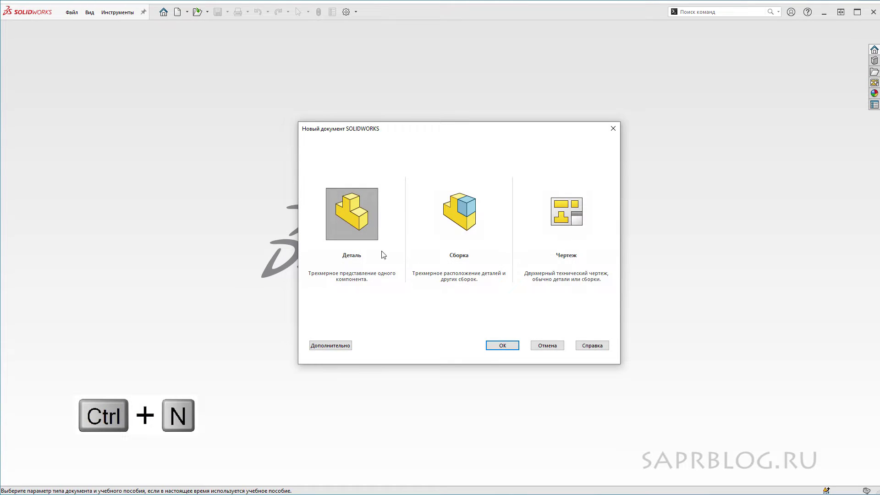
pyautogui.click(613, 129)
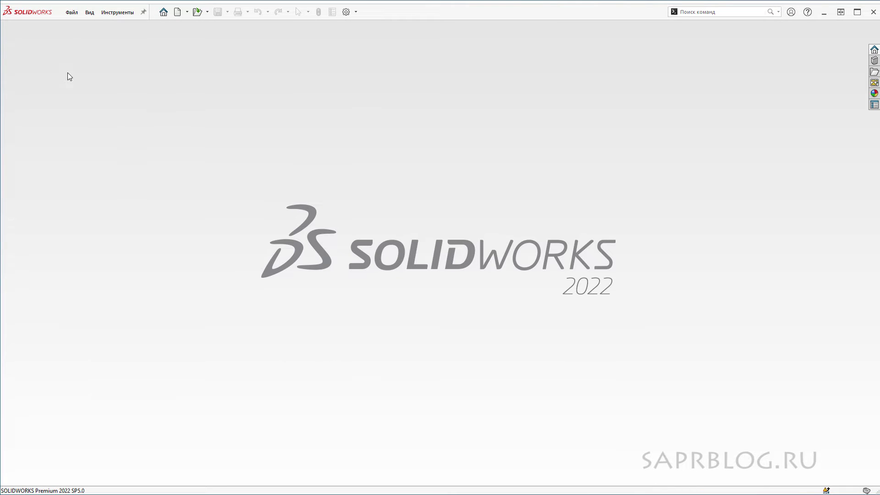
pyautogui.click(68, 15)
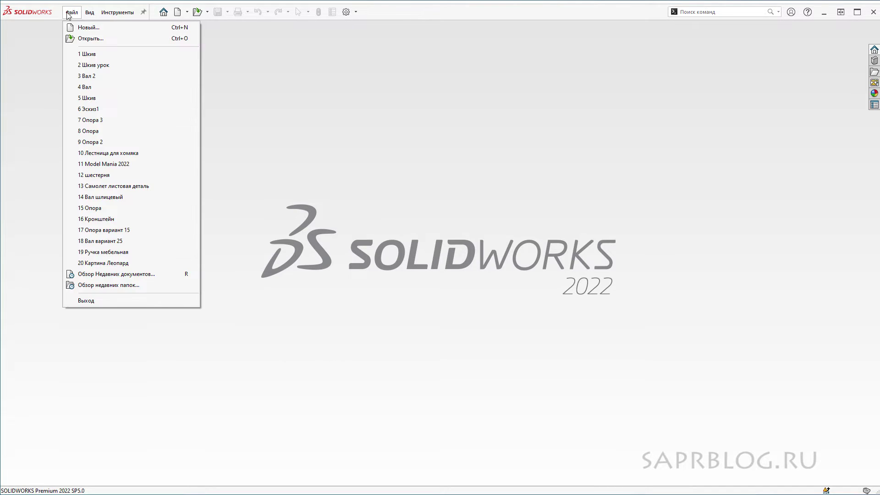
pyautogui.click(209, 62)
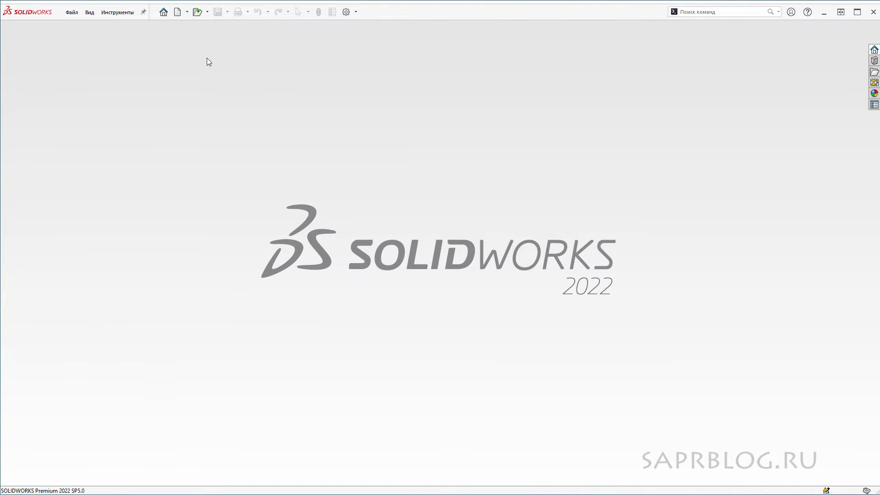
pyautogui.click(177, 17)
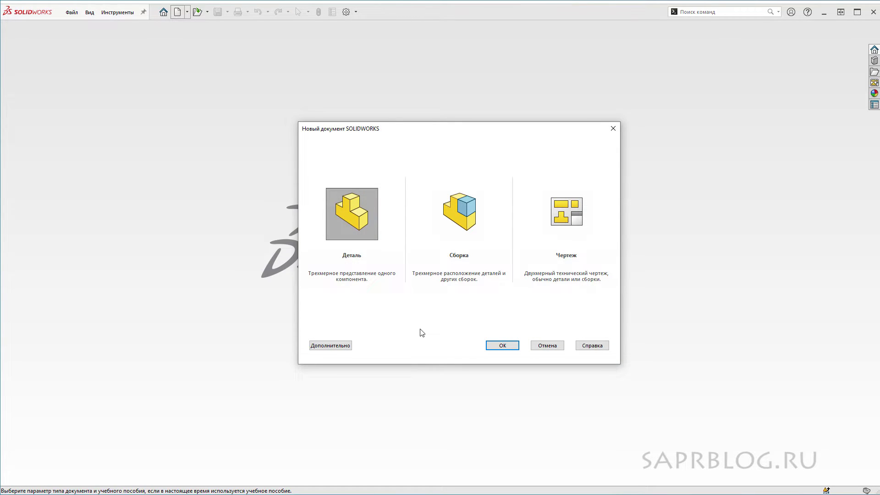
pyautogui.click(495, 347)
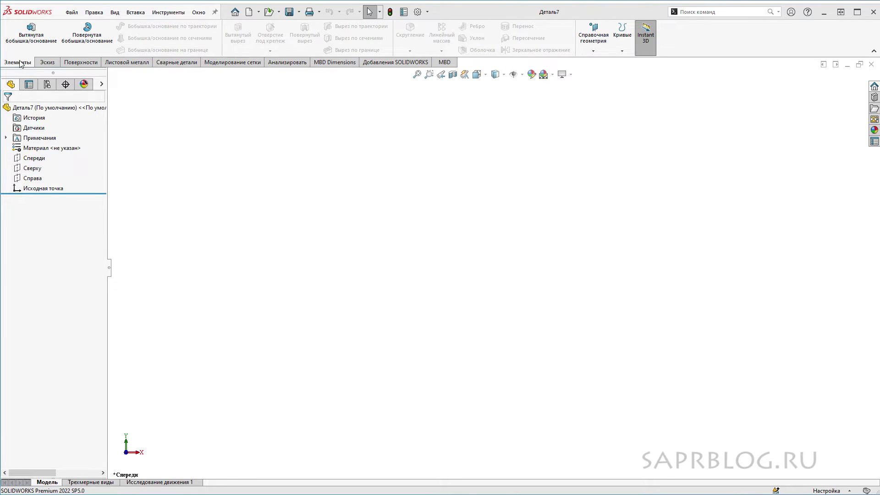
# Browse the Sketch, Surfaces, Sheet Metal and Weldments CommandManager tabs, returning to Features
pyautogui.click(46, 62)
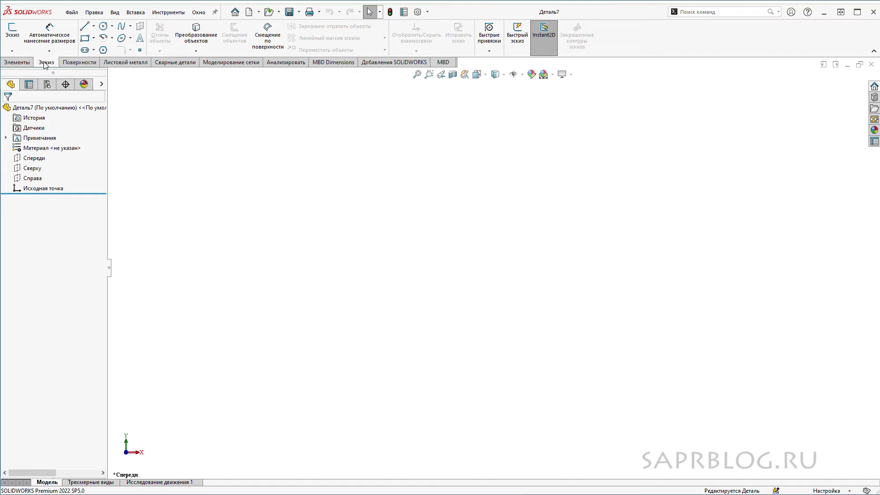
pyautogui.click(73, 64)
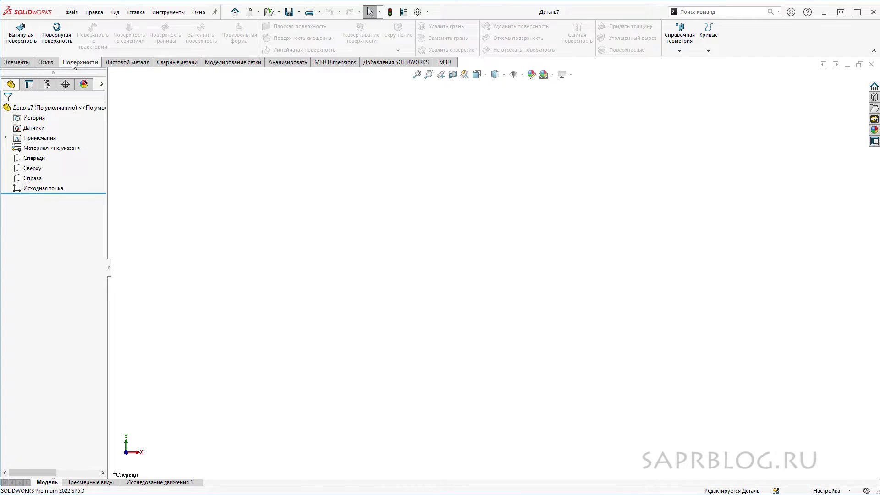
pyautogui.click(116, 63)
pyautogui.click(168, 63)
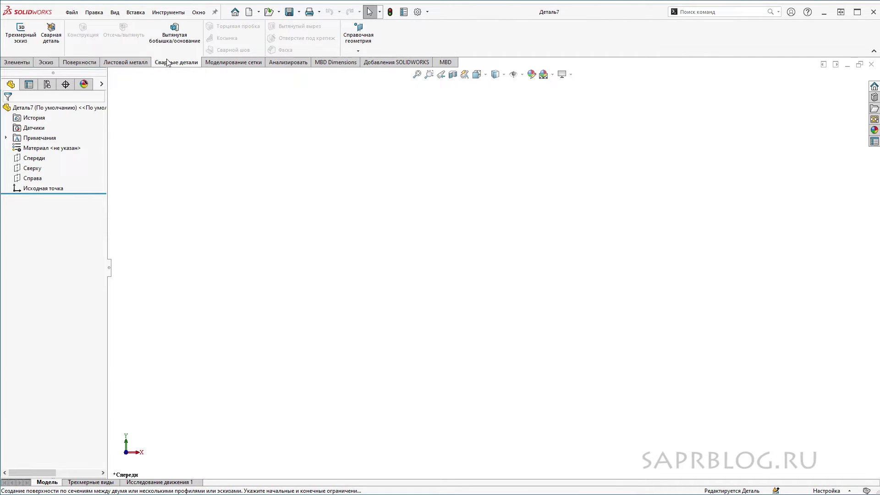
pyautogui.click(24, 63)
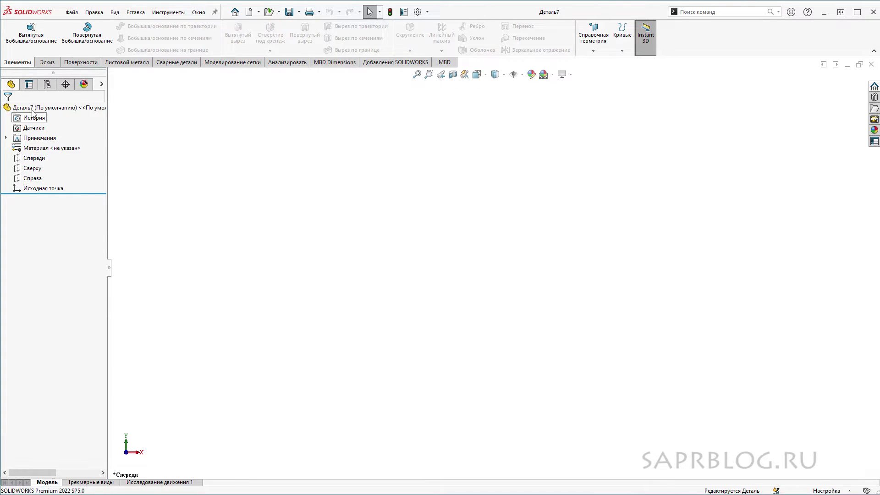
# Cycle the side panel through PropertyManager, ConfigurationManager, DimXpertManager and DisplayManager, back to FeatureManager
pyautogui.click(29, 84)
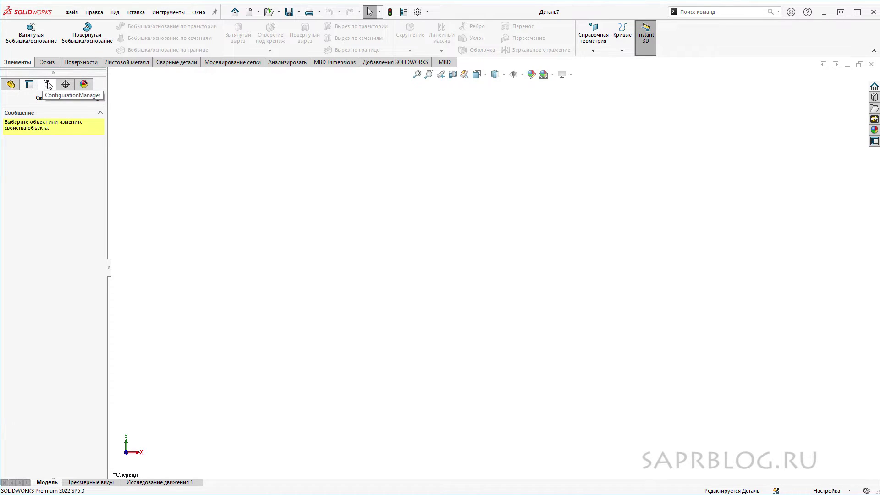
pyautogui.click(47, 85)
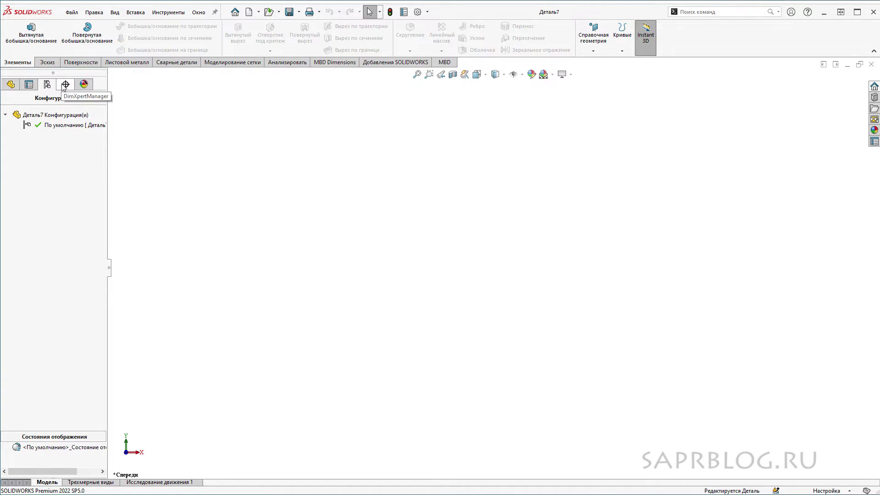
pyautogui.click(64, 85)
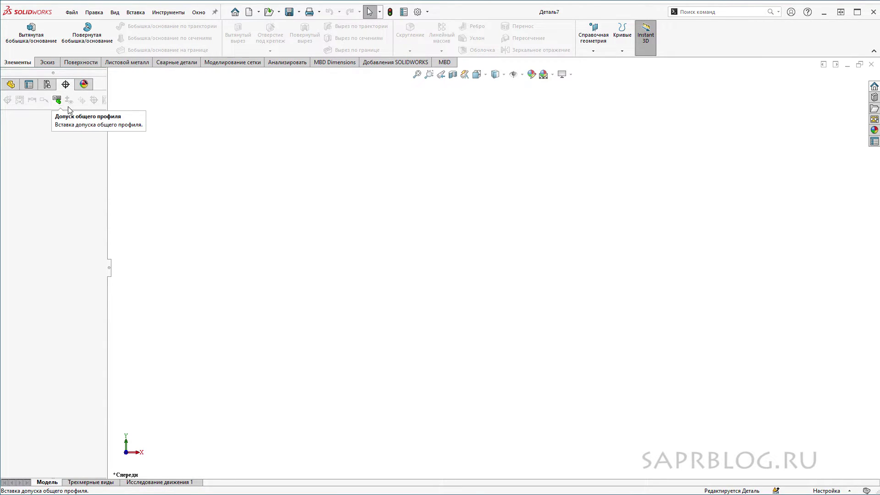
pyautogui.click(84, 86)
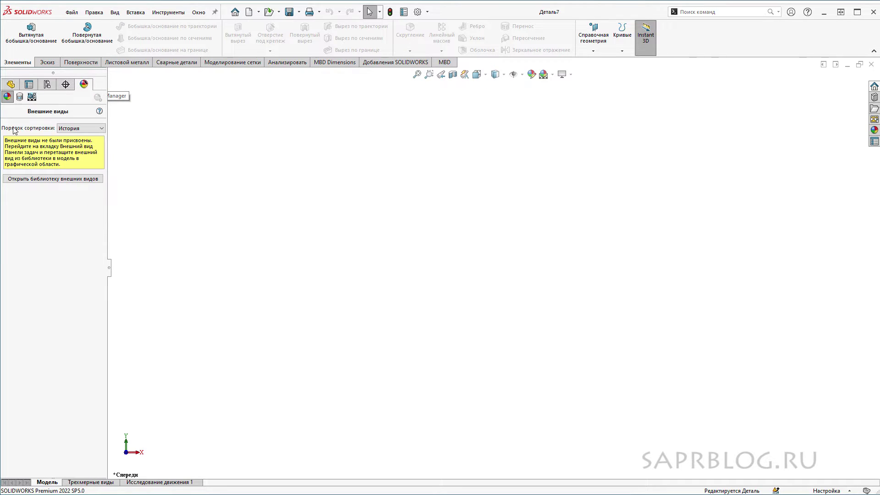
pyautogui.click(12, 86)
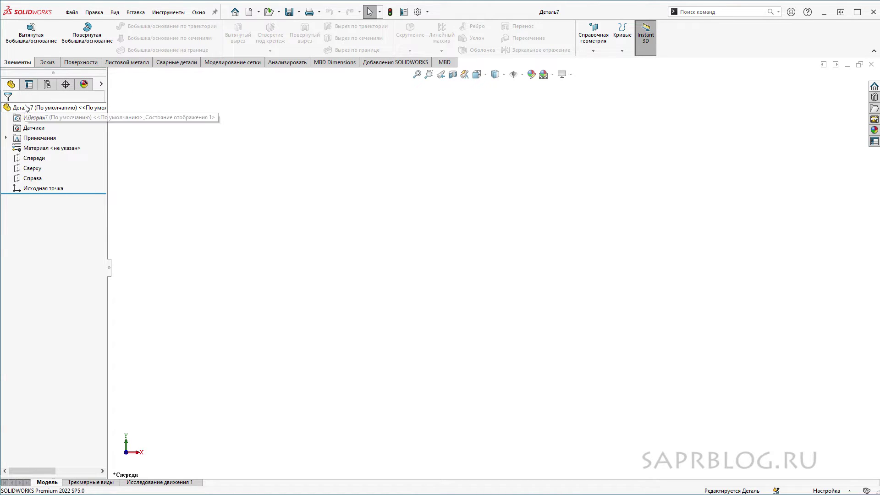
pyautogui.moveTo(406, 68); pyautogui.dragTo(587, 96)
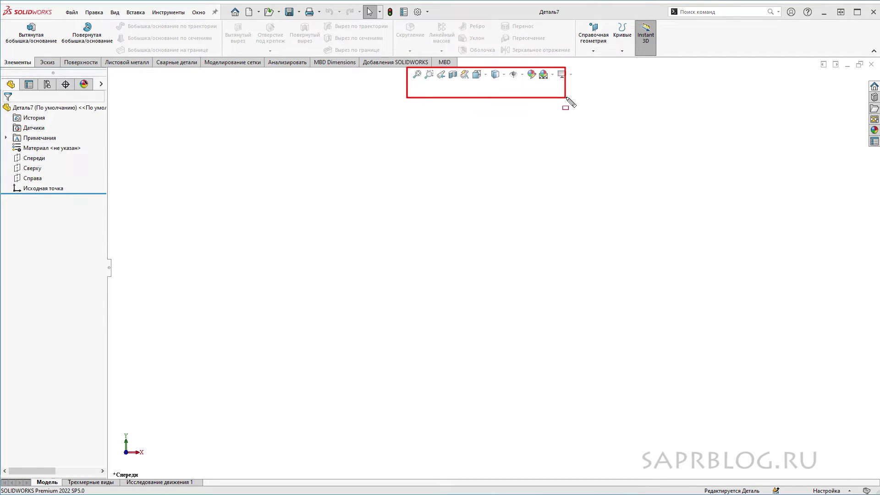
pyautogui.press('Escape')
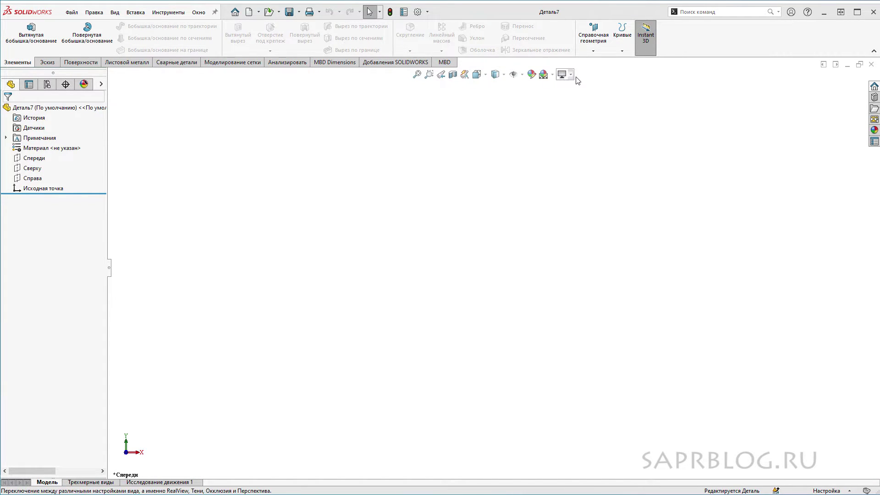
pyautogui.moveTo(499, 1); pyautogui.dragTo(587, 24)
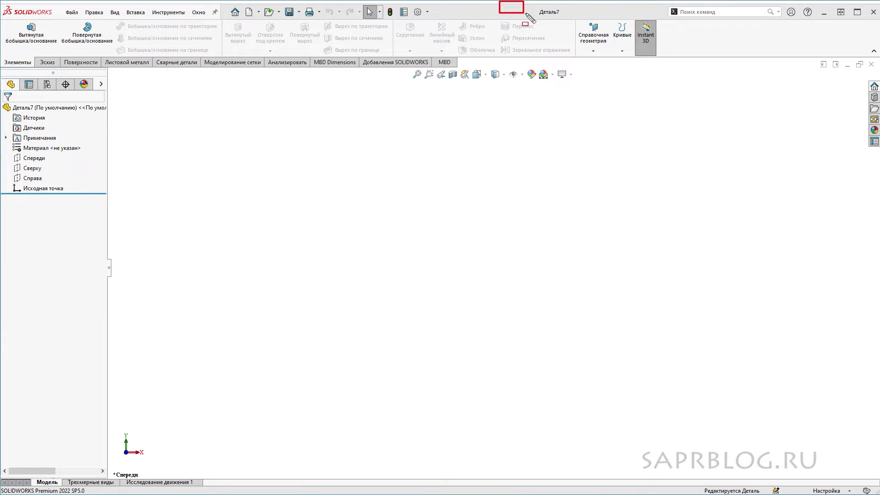
pyautogui.press('Escape')
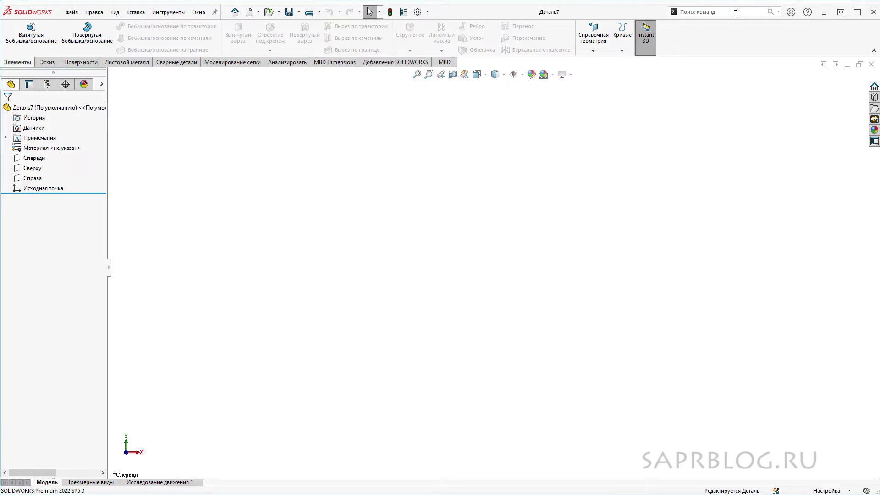
pyautogui.click(778, 13)
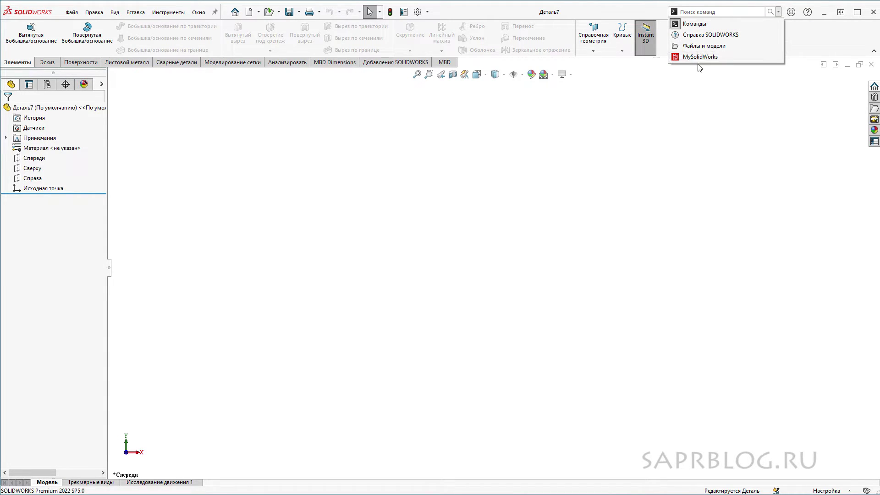
pyautogui.click(813, 42)
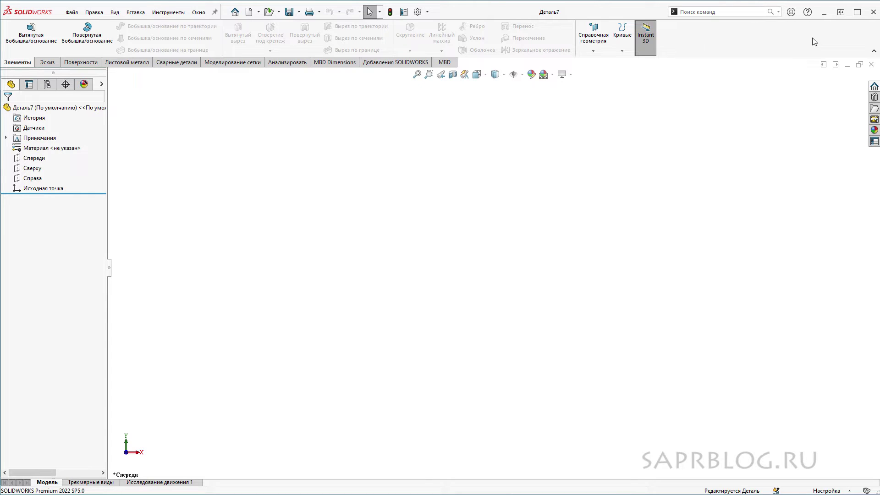
pyautogui.click(875, 86)
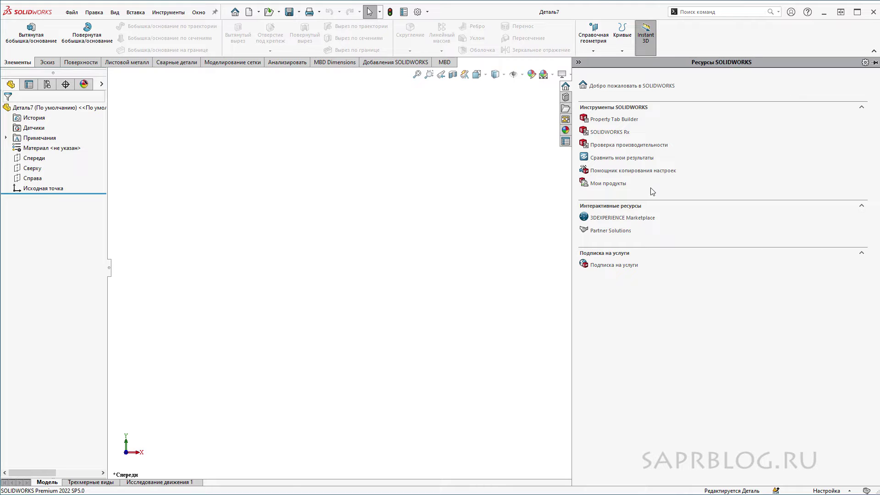
pyautogui.click(566, 99)
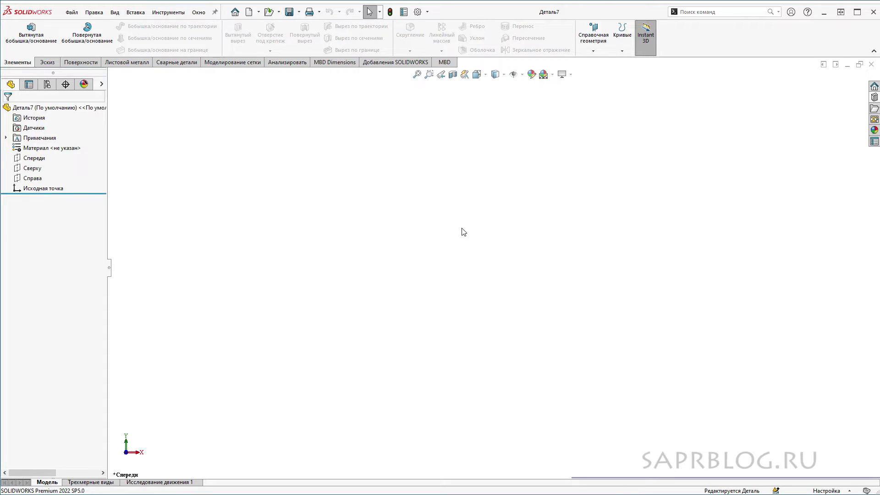
pyautogui.moveTo(114, 74); pyautogui.dragTo(858, 468)
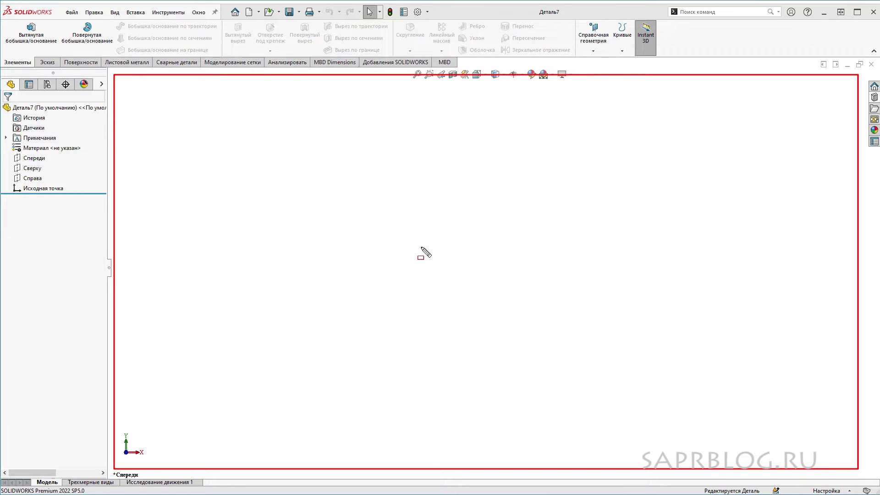
pyautogui.press('Escape')
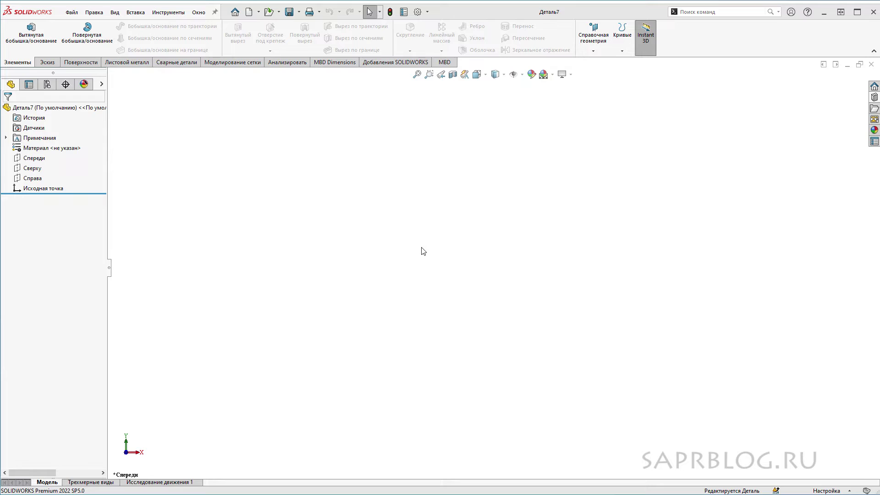
pyautogui.moveTo(181, 376); pyautogui.dragTo(56, 486)
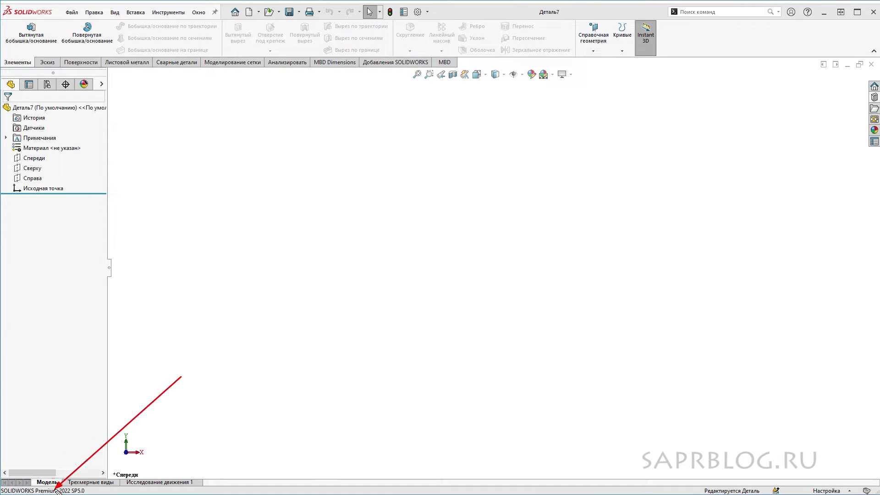
pyautogui.press('Escape')
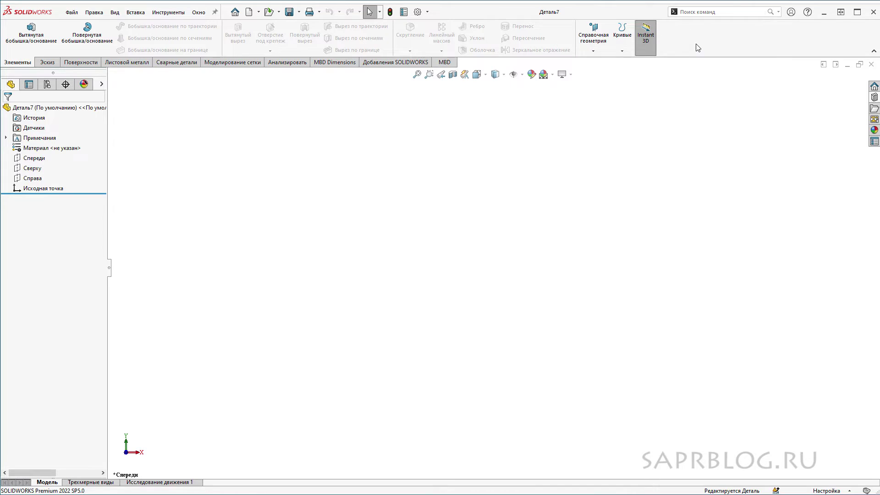
pyautogui.rightClick(355, 33)
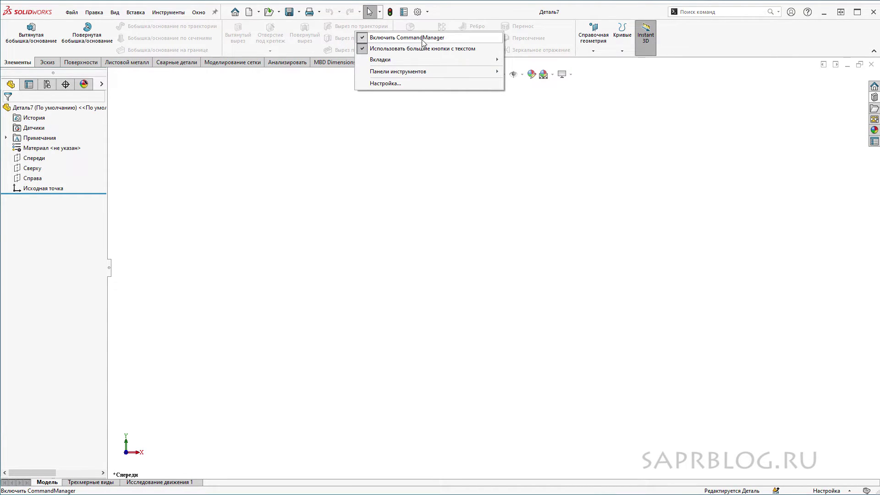
pyautogui.click(376, 38)
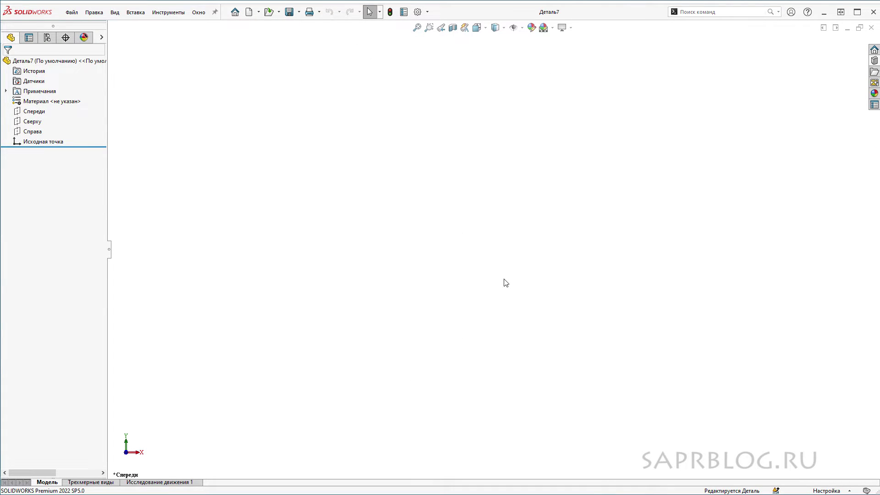
pyautogui.rightClick(454, 17)
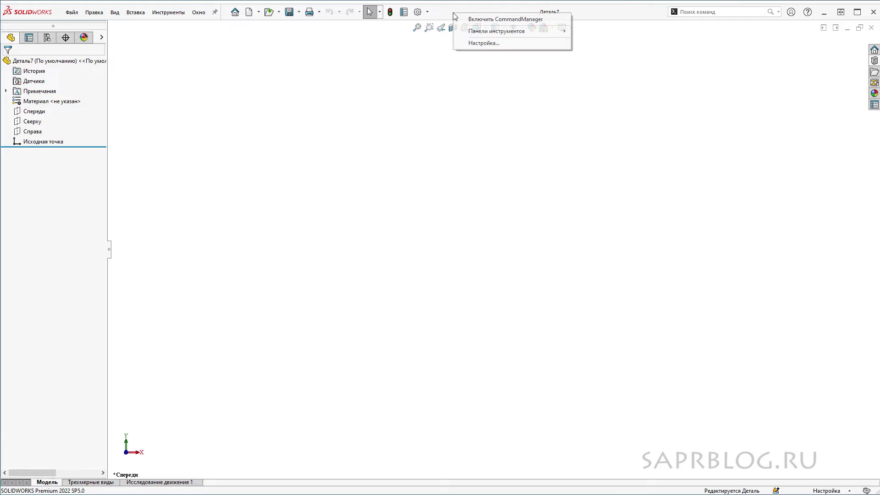
pyautogui.click(474, 19)
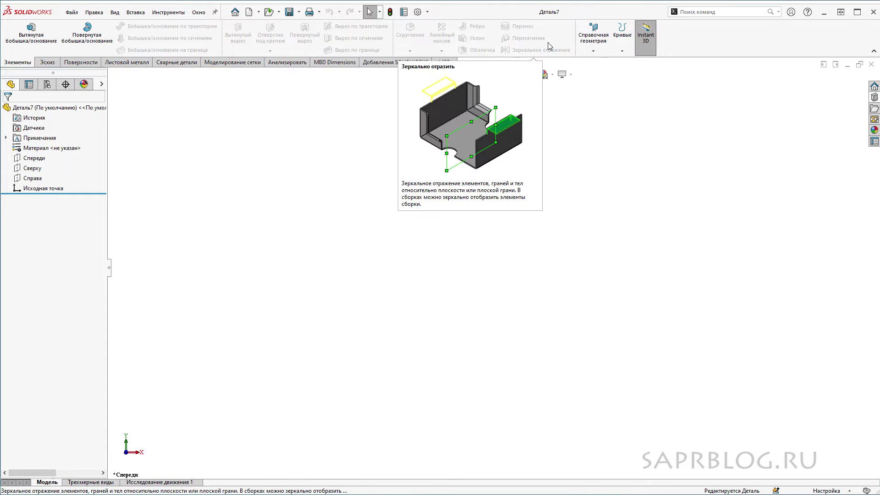
pyautogui.rightClick(406, 36)
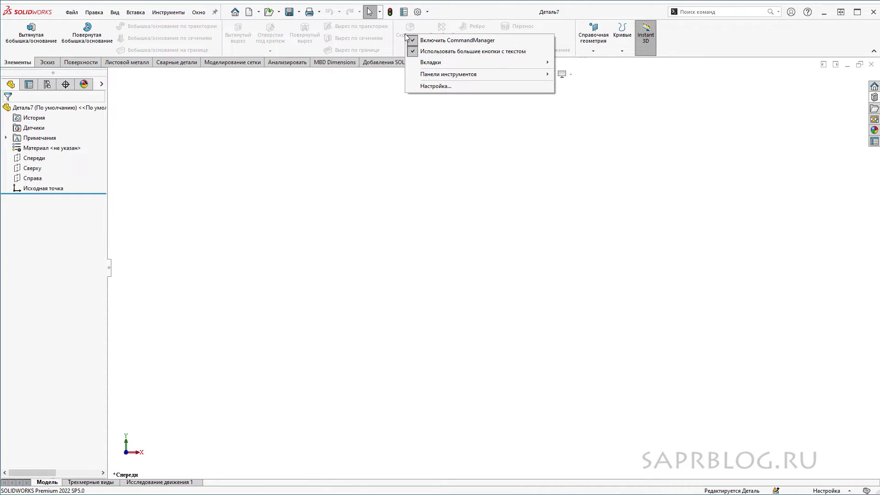
pyautogui.click(483, 52)
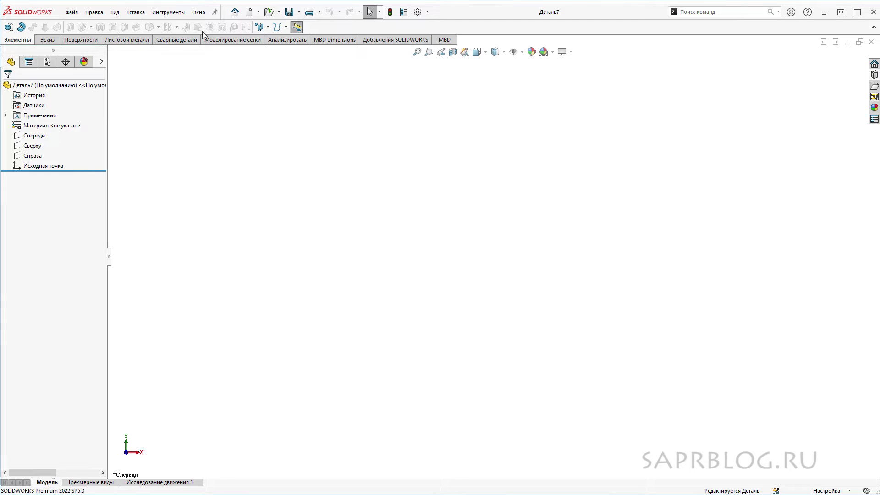
pyautogui.rightClick(515, 26)
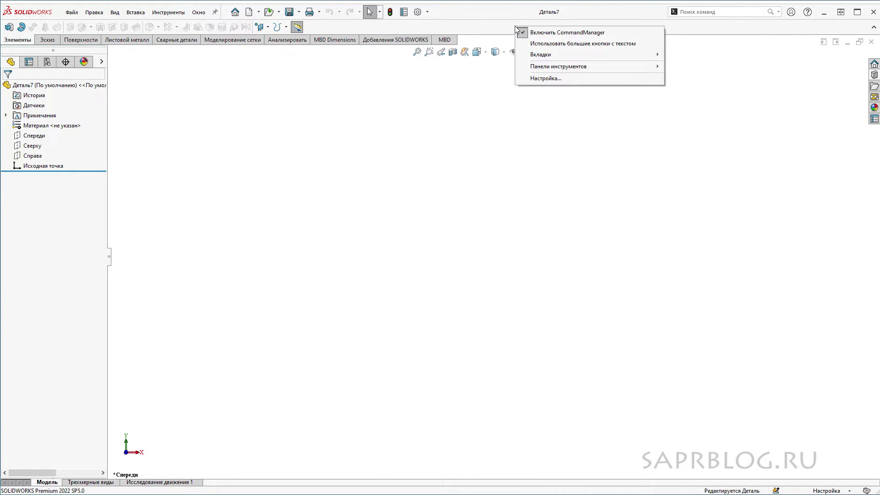
pyautogui.click(555, 44)
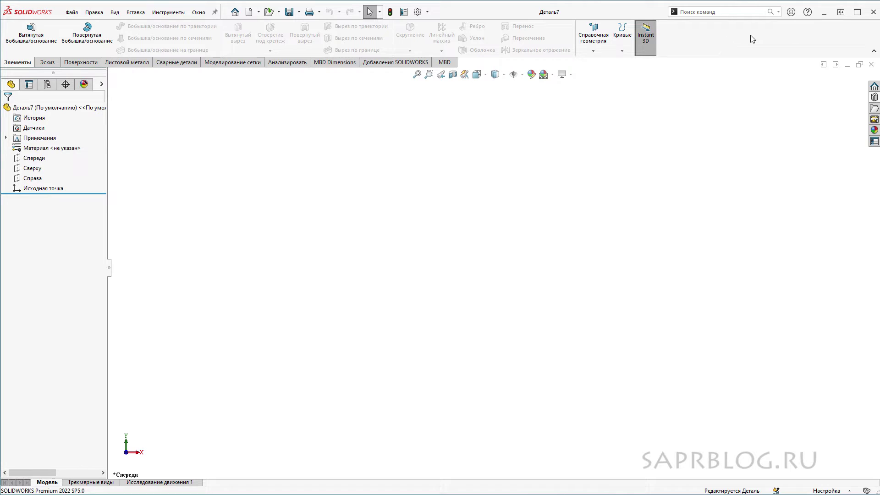
pyautogui.click(873, 52)
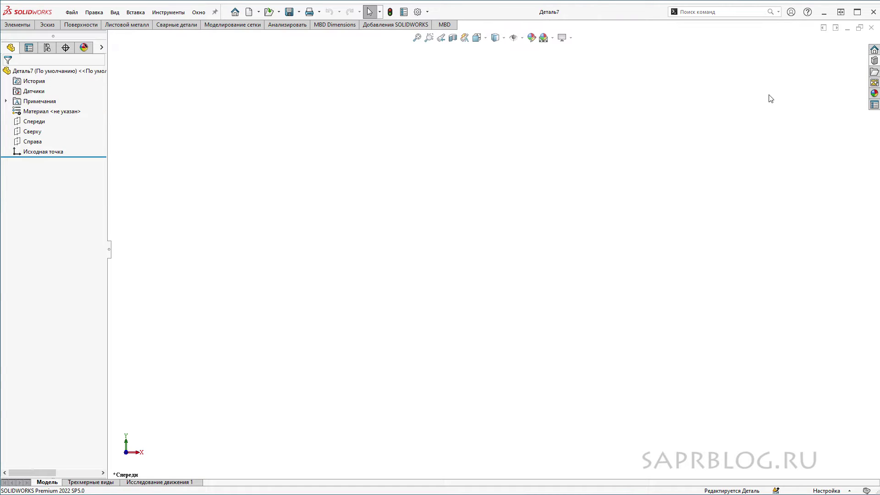
pyautogui.click(8, 26)
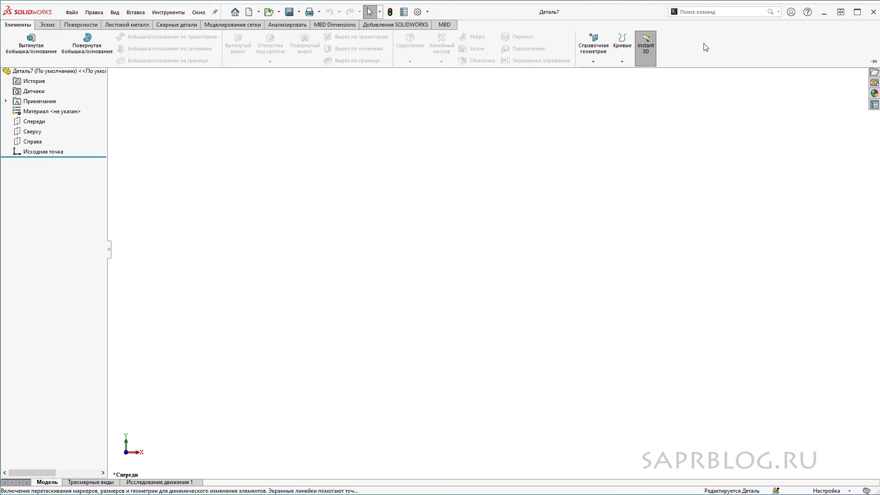
pyautogui.click(204, 170)
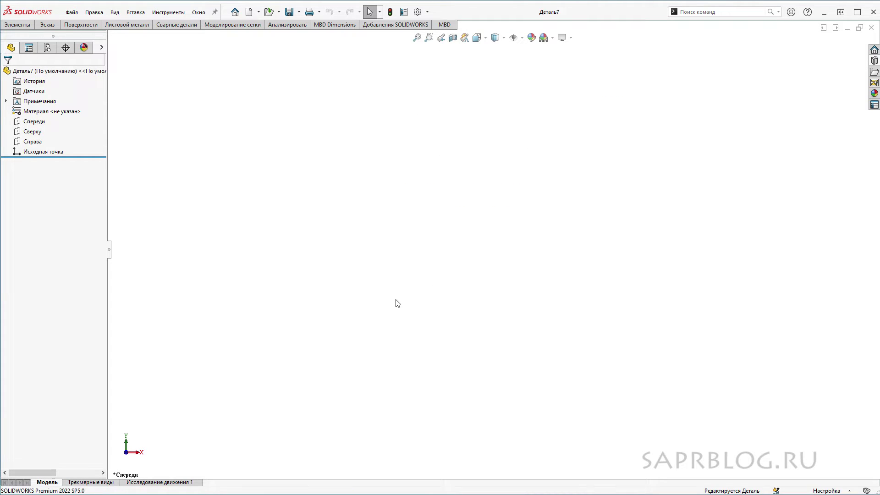
pyautogui.click(17, 25)
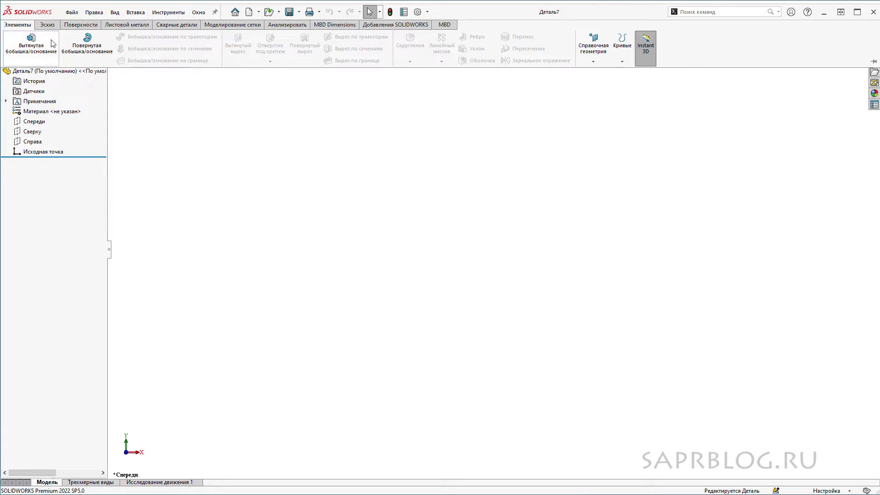
pyautogui.click(873, 62)
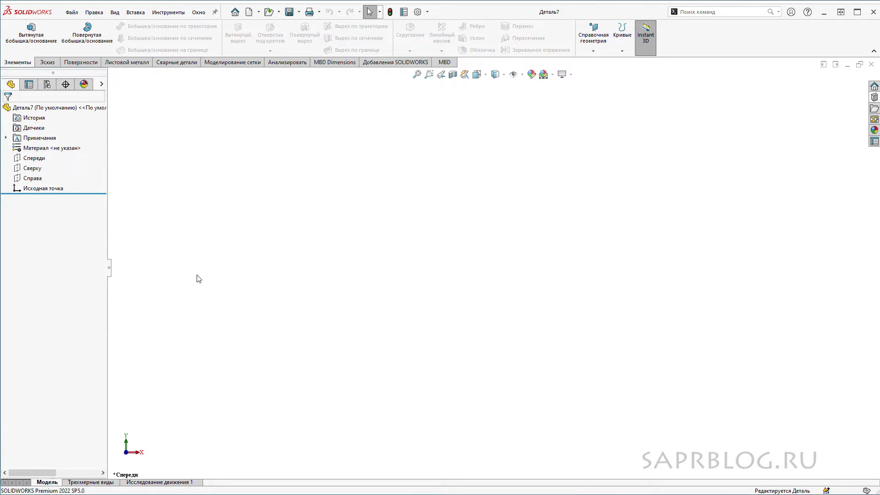
# Use Ctrl+O and the Recent list to open Шкив.SLDPRT
pyautogui.hotkey('ctrl', 'o')
pyautogui.press('r')
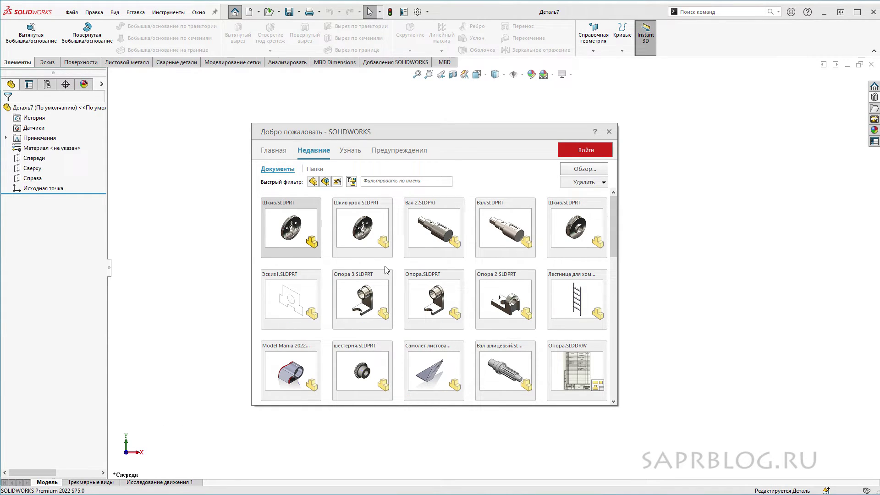
pyautogui.click(296, 241)
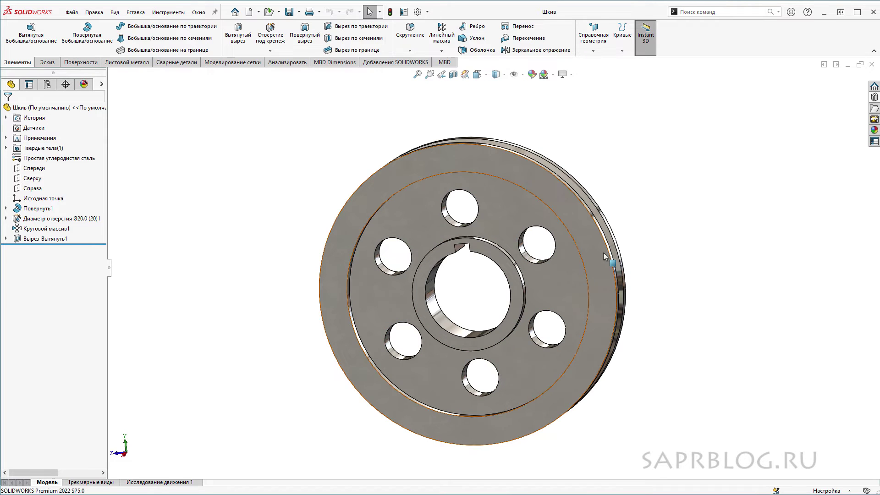
# Orbit and pan the pulley through several angled views
pyautogui.moveTo(713, 257)
pyautogui.mouseDown(button='middle')
pyautogui.moveTo(697, 192)
pyautogui.moveTo(673, 213)
pyautogui.moveTo(446, 207)
pyautogui.moveTo(525, 190)
pyautogui.moveTo(689, 248)
pyautogui.mouseUp(button='middle')
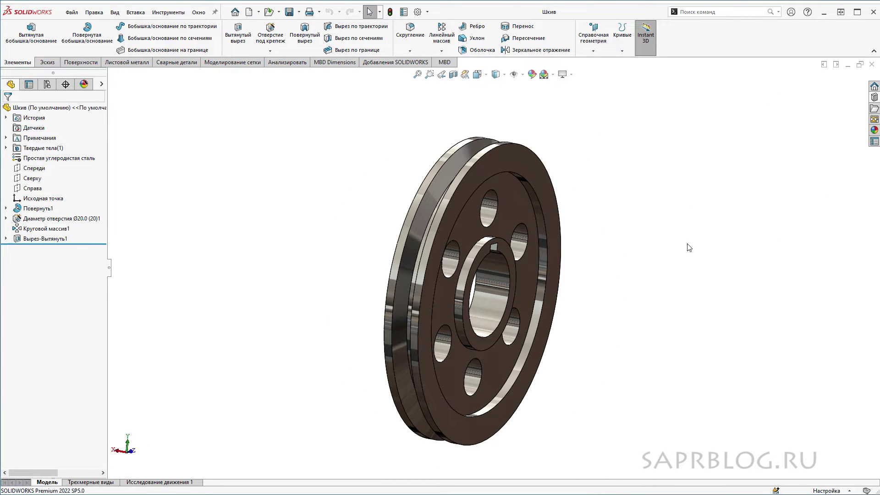
pyautogui.moveTo(687, 247)
pyautogui.keyDown('ctrl'); pyautogui.mouseDown(button='middle')
pyautogui.moveTo(463, 241)
pyautogui.moveTo(805, 249)
pyautogui.moveTo(505, 194)
pyautogui.moveTo(730, 212)
pyautogui.mouseUp(button='middle'); pyautogui.keyUp('ctrl')
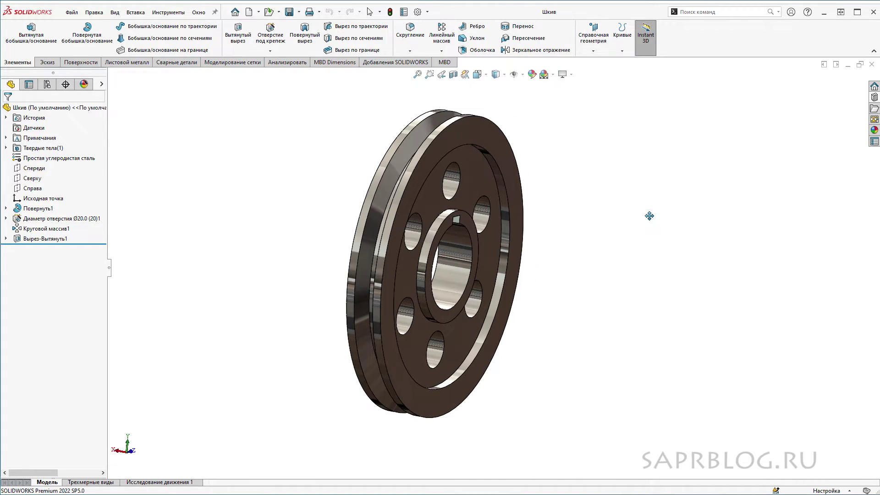
pyautogui.moveTo(752, 296); pyautogui.dragTo(411, 146, button='middle')
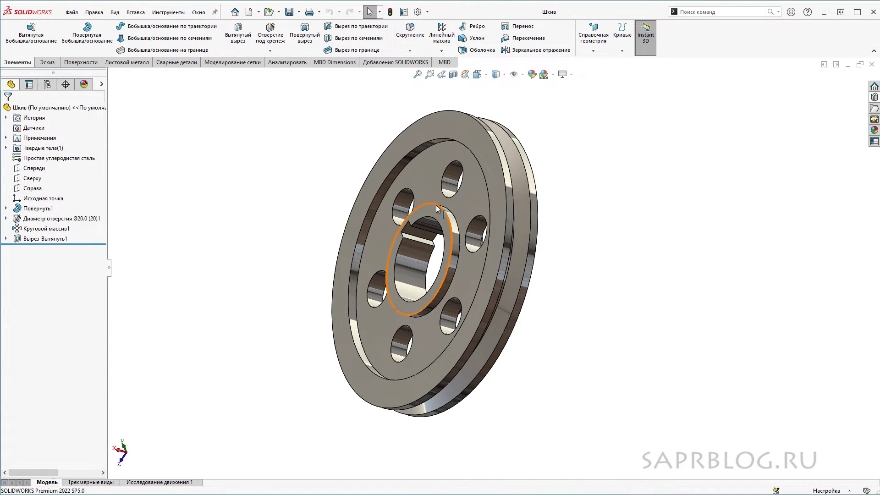
pyautogui.moveTo(426, 233); pyautogui.dragTo(463, 238, button='middle')
# Zoom in on the keyed bore and back out, then re-centre the pulley
pyautogui.scroll(-1, 464, 237)
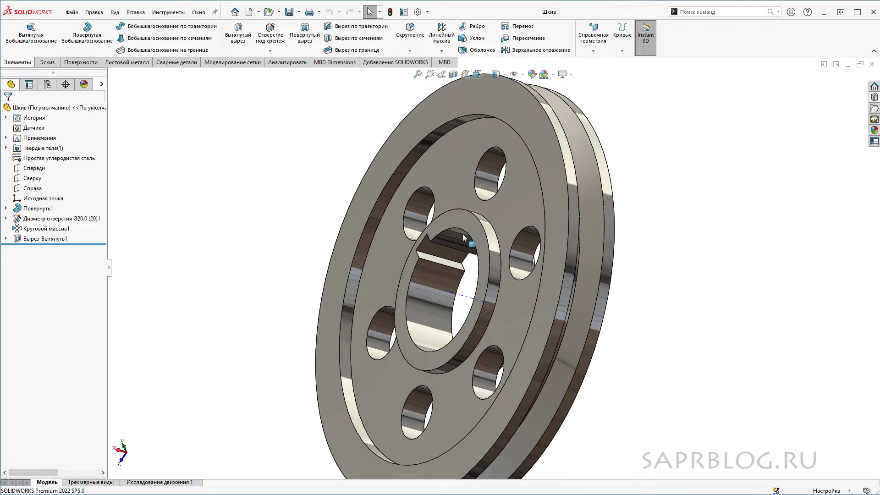
pyautogui.scroll(-2, 464, 237)
pyautogui.scroll(-3, 463, 236)
pyautogui.scroll(-2, 463, 237)
pyautogui.scroll(1, 463, 234)
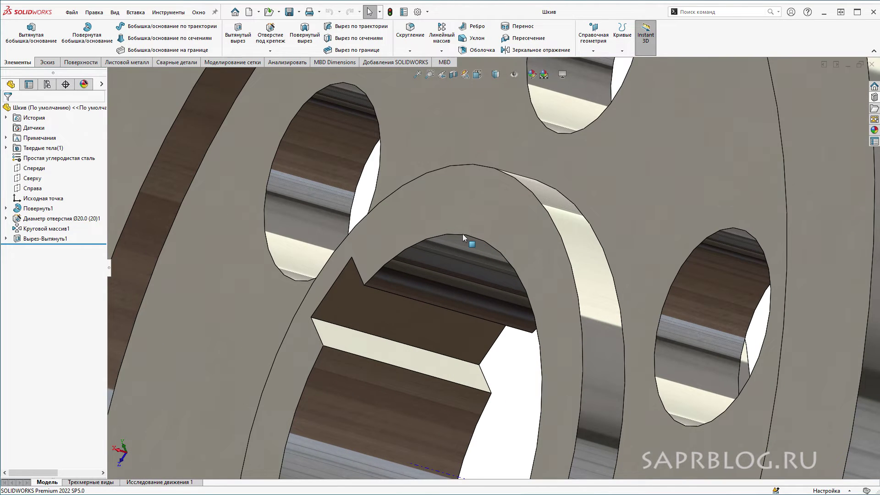
pyautogui.scroll(-3, 463, 234)
pyautogui.scroll(-1, 462, 233)
pyautogui.scroll(2, 462, 234)
pyautogui.scroll(3, 463, 234)
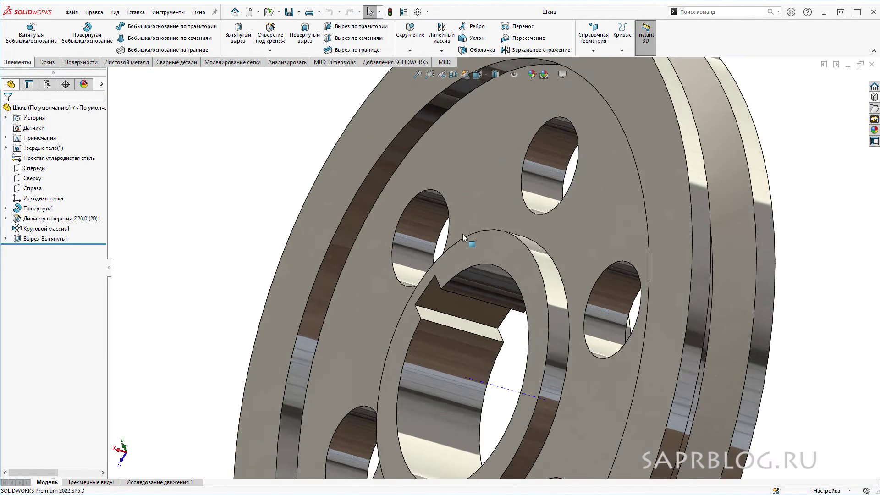
pyautogui.scroll(3, 463, 234)
pyautogui.scroll(2, 463, 234)
pyautogui.scroll(-1, 462, 238)
pyautogui.scroll(-2, 462, 239)
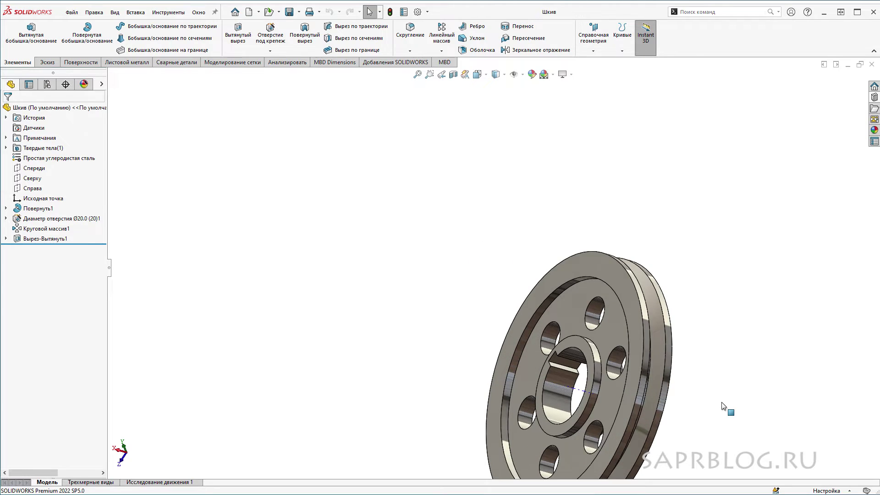
pyautogui.keyDown('ctrl'); pyautogui.moveTo(727, 406); pyautogui.dragTo(618, 304, button='middle'); pyautogui.keyUp('ctrl')
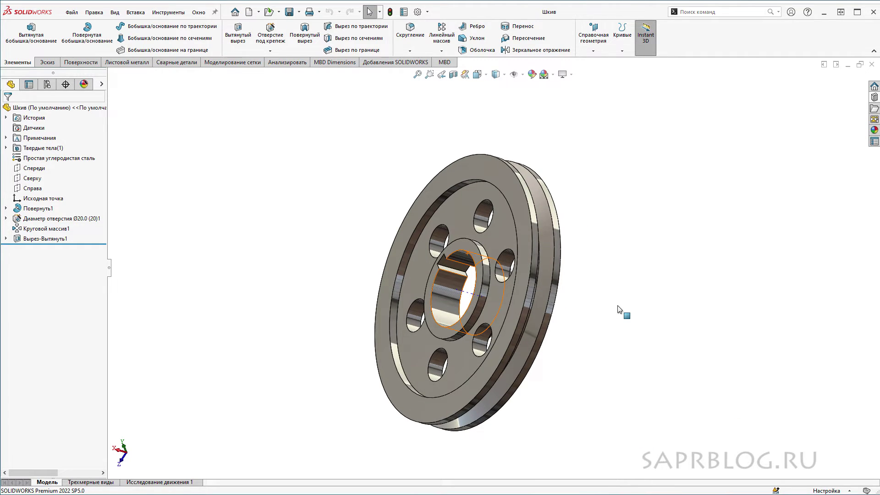
# Rotate the pulley with the arrow keys and pan it with Ctrl+arrow keys
pyautogui.press('Right')
pyautogui.press('Right')
pyautogui.press('Right')
pyautogui.press('Right')
pyautogui.press('Right')
pyautogui.press('Right')
pyautogui.press('Right')
pyautogui.press('Right')
pyautogui.press('Right')
pyautogui.press('Right')
pyautogui.press('Right')
pyautogui.press('Right')
pyautogui.press('Right')
pyautogui.press('Right')
pyautogui.press('Up')
pyautogui.press('Up')
pyautogui.press('Up')
pyautogui.press('Up')
pyautogui.press('Down')
pyautogui.press('Down')
pyautogui.press('Down')
pyautogui.press('Down')
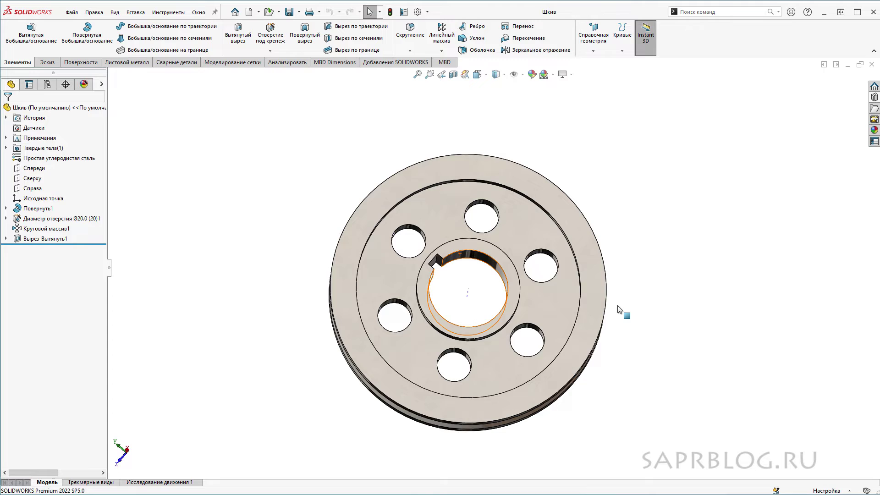
pyautogui.hotkey('ctrl', 'Left')
pyautogui.hotkey('ctrl', 'Left')
pyautogui.hotkey('ctrl', 'Right')
pyautogui.hotkey('ctrl', 'Right')
pyautogui.hotkey('ctrl', 'Right')
pyautogui.hotkey('ctrl', 'Up')
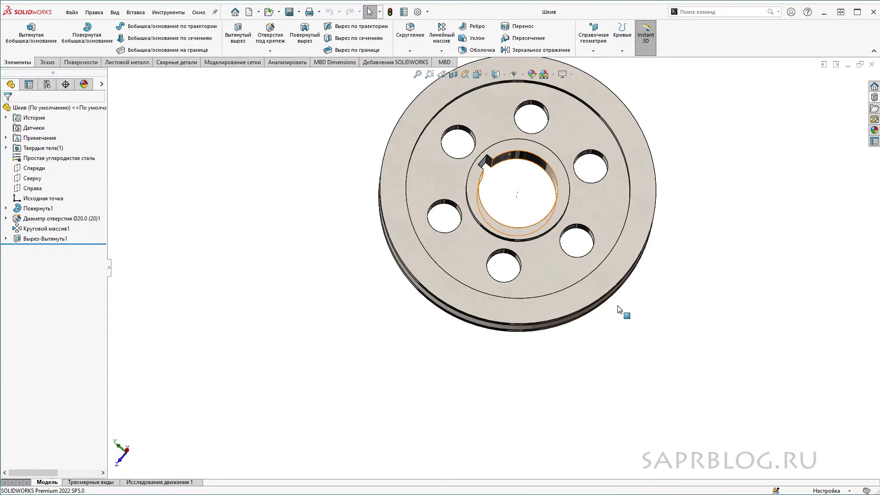
pyautogui.hotkey('ctrl', 'Down')
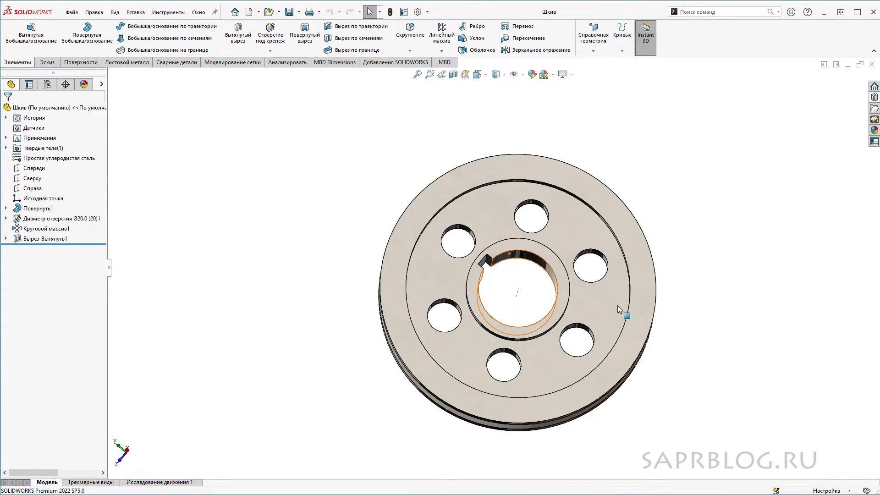
# Rotate the pulley further, then snap it to Isometric (Ctrl+7) and Front (Ctrl+8)
pyautogui.press('Left')
pyautogui.press('Left')
pyautogui.press('Left')
pyautogui.press('Right')
pyautogui.press('Right')
pyautogui.press('Right')
pyautogui.press('Left')
pyautogui.press('Down')
pyautogui.press('Down')
pyautogui.press('Down')
pyautogui.press('Up')
pyautogui.press('Up')
pyautogui.press('Up')
pyautogui.press('Up')
pyautogui.press('Up')
pyautogui.press('Up')
pyautogui.press('Down')
pyautogui.press('Down')
pyautogui.press('Down')
pyautogui.press('Up')
pyautogui.press('Up')
pyautogui.press('Up')
pyautogui.press('Up')
pyautogui.press('Up')
pyautogui.press('Up')
pyautogui.press('Up')
pyautogui.press('Up')
pyautogui.press('Up')
pyautogui.press('Left')
pyautogui.press('Left')
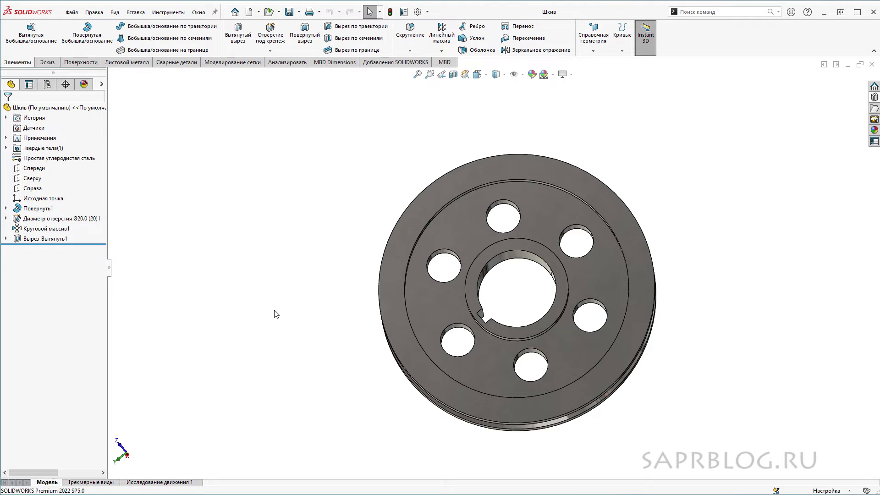
pyautogui.hotkey('ctrl', '7')
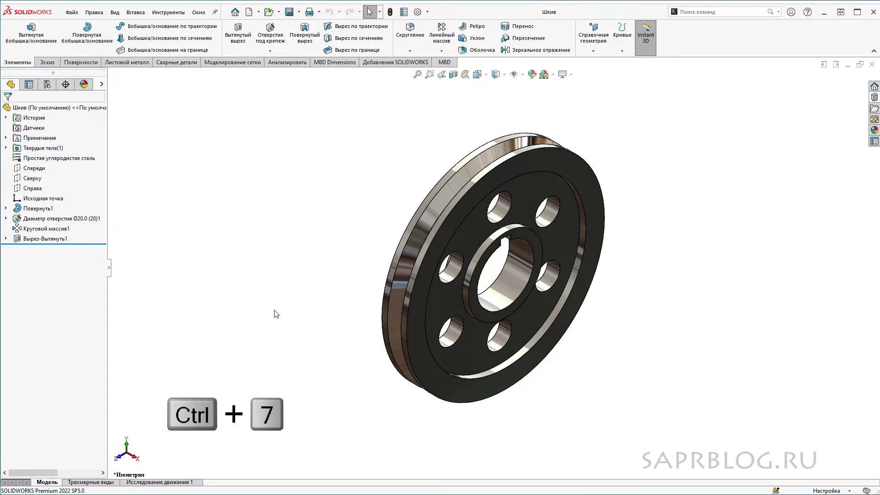
pyautogui.hotkey('ctrl', '8')
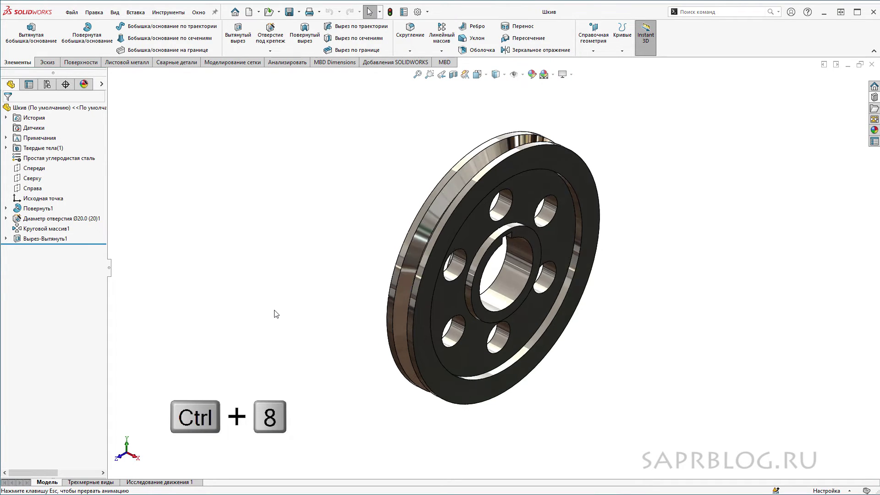
# Orbit the pulley, then view it from the Right orientation and zoom out
pyautogui.moveTo(630, 259)
pyautogui.mouseDown(button='middle')
pyautogui.moveTo(660, 226)
pyautogui.moveTo(603, 237)
pyautogui.mouseUp(button='middle')
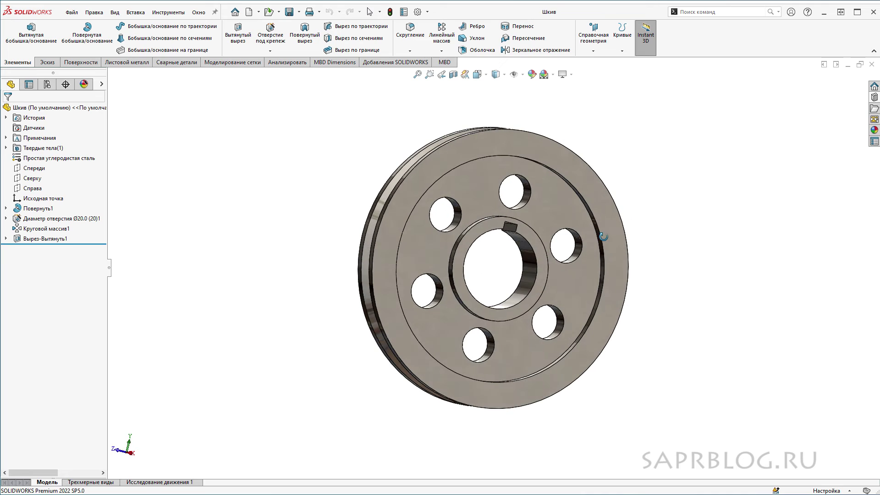
pyautogui.click(486, 76)
pyautogui.press('space')
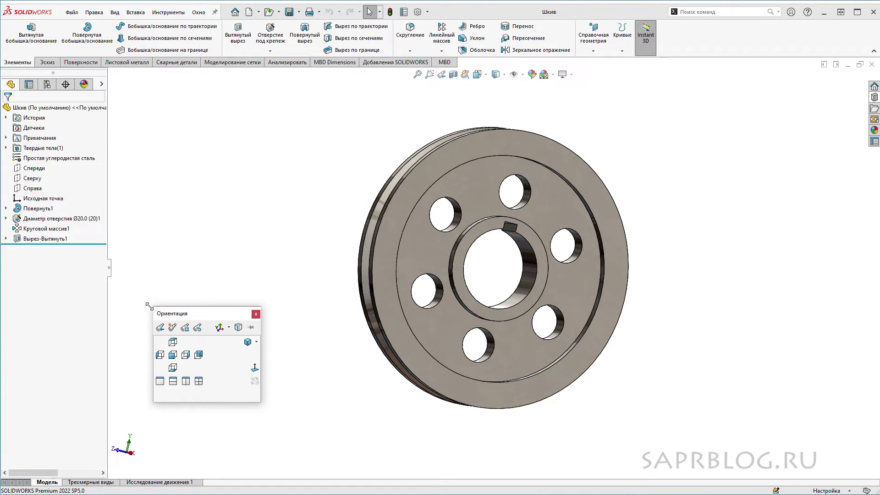
pyautogui.click(187, 356)
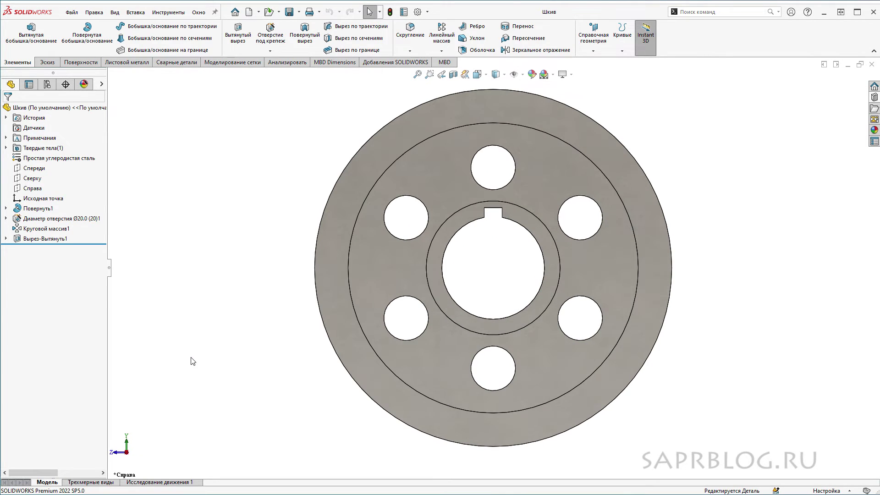
pyautogui.press('z')
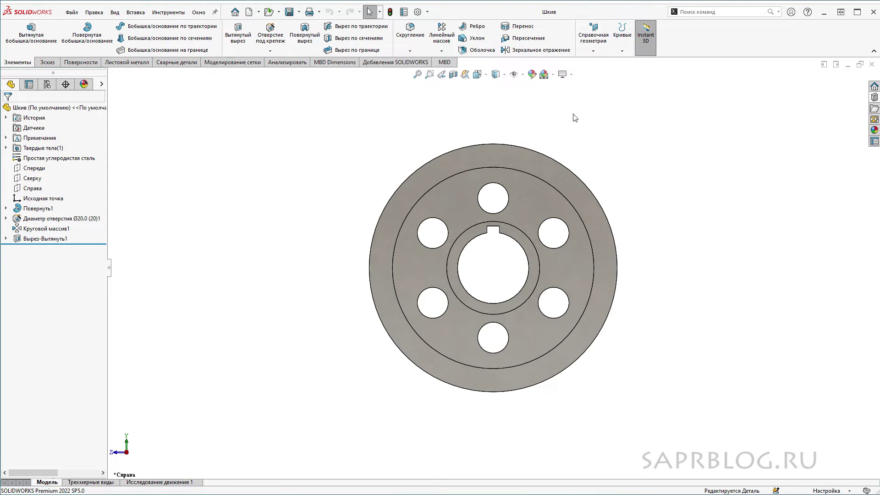
# Return the pulley to Isometric, then select and deselect the Справа plane
pyautogui.hotkey('ctrl', '7')
pyautogui.press('space')
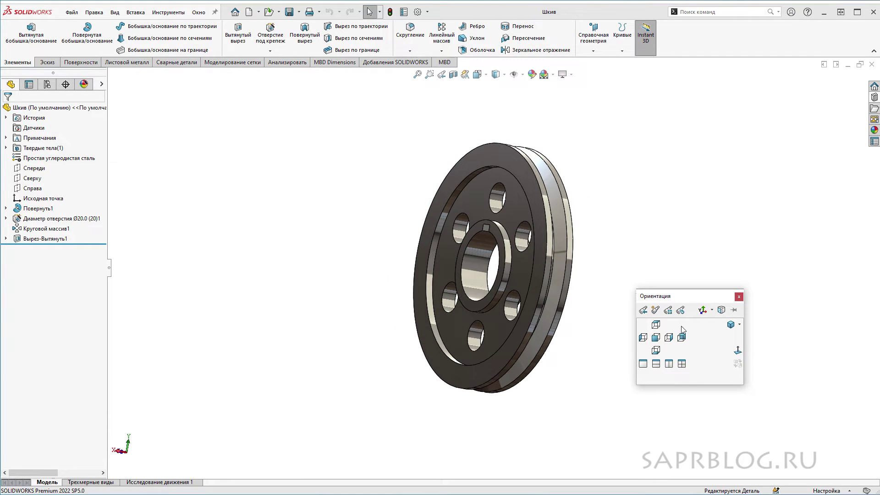
pyautogui.click(731, 325)
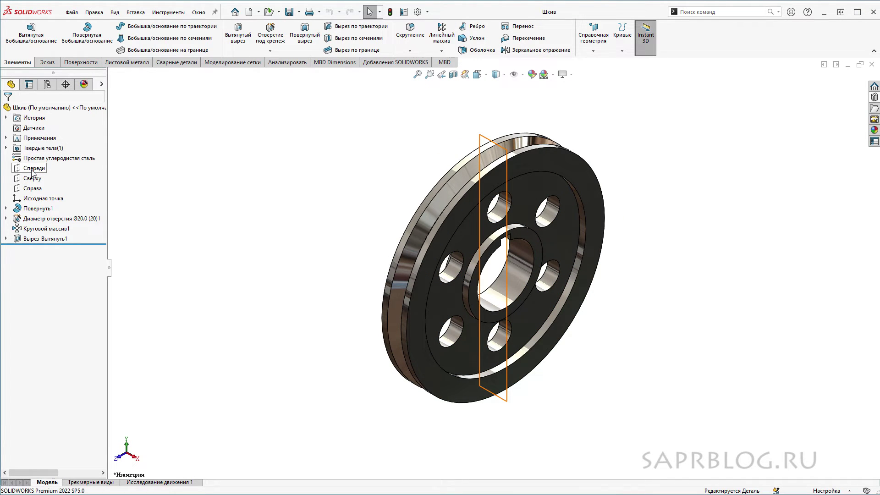
pyautogui.click(33, 189)
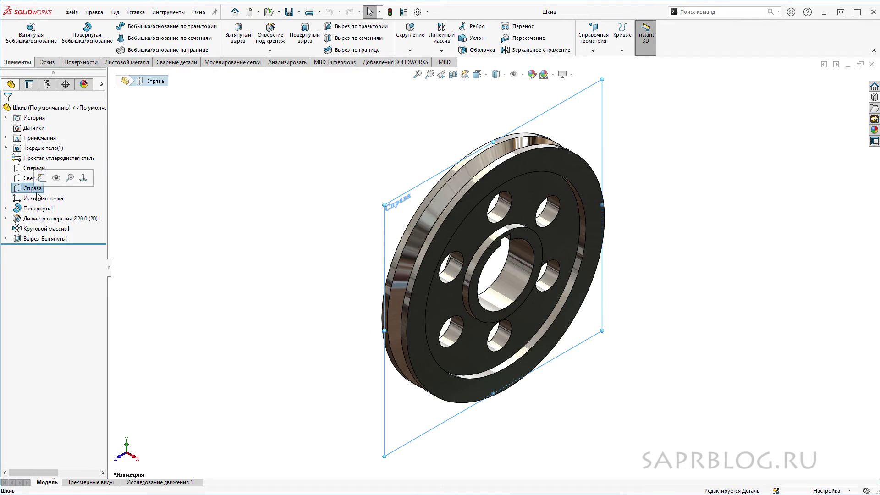
pyautogui.click(170, 210)
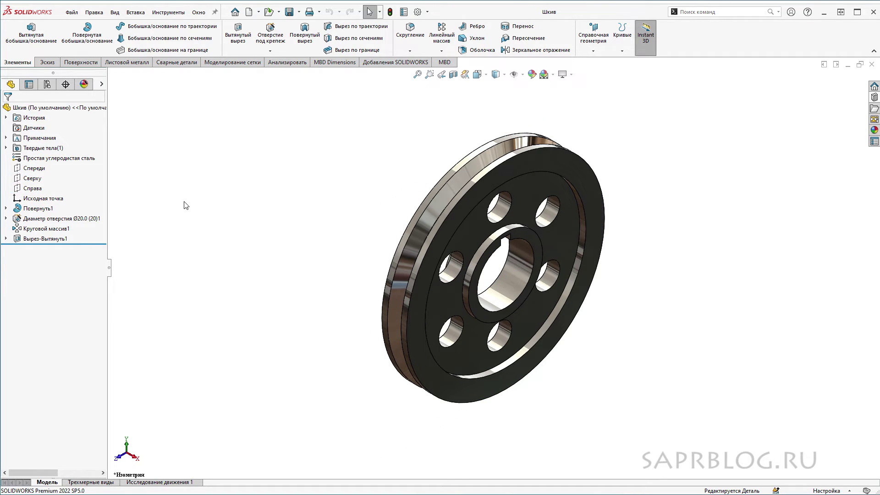
# Enable View Main Planes, hide Спереди, Сверху and Справа, and face the pulley front-on
pyautogui.click(522, 77)
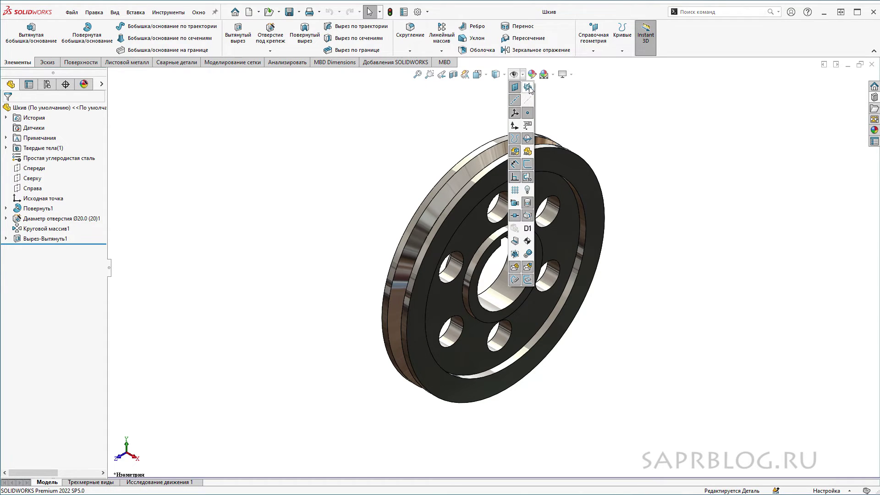
pyautogui.click(529, 87)
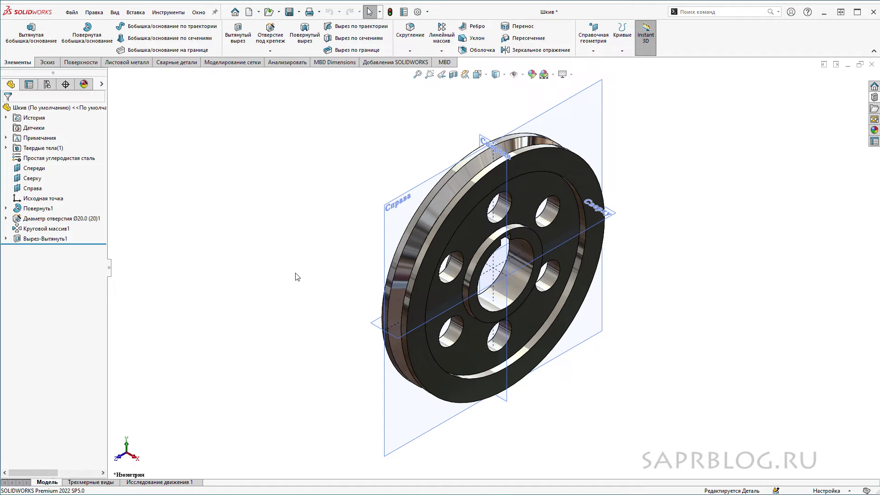
pyautogui.click(34, 171)
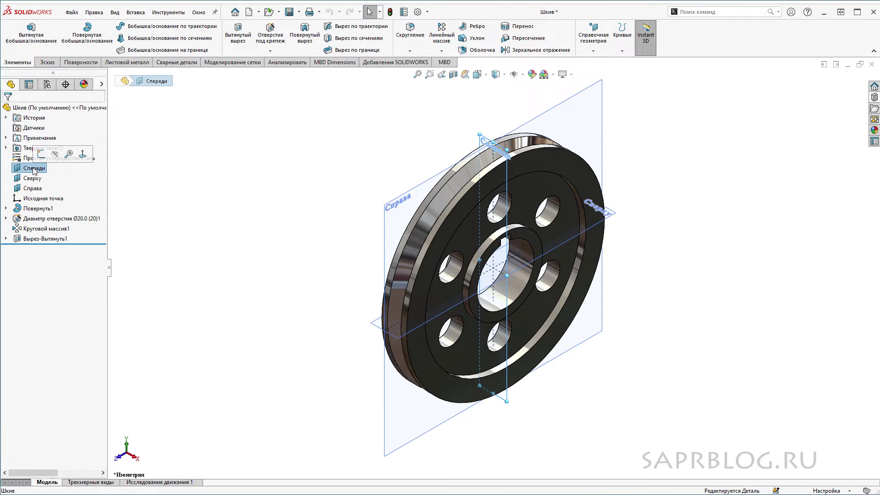
pyautogui.keyDown('ctrl'); pyautogui.click(36, 180); pyautogui.keyUp('ctrl')
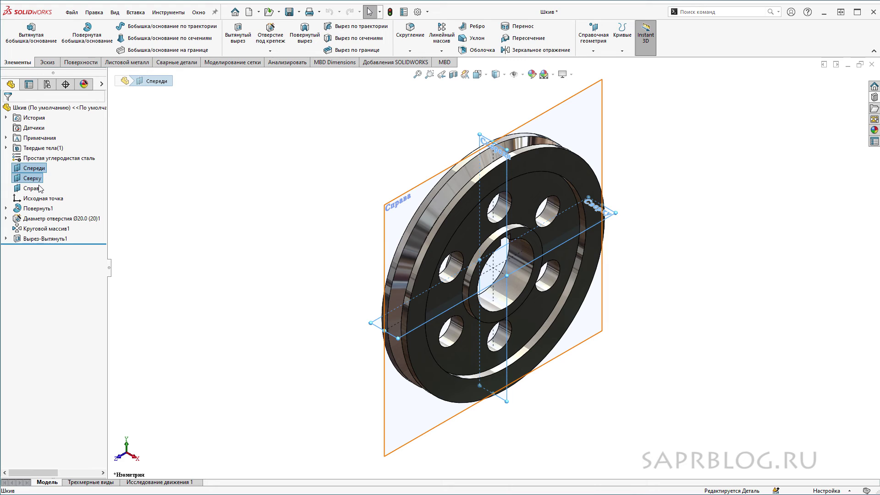
pyautogui.keyDown('ctrl'); pyautogui.click(37, 190); pyautogui.keyUp('ctrl')
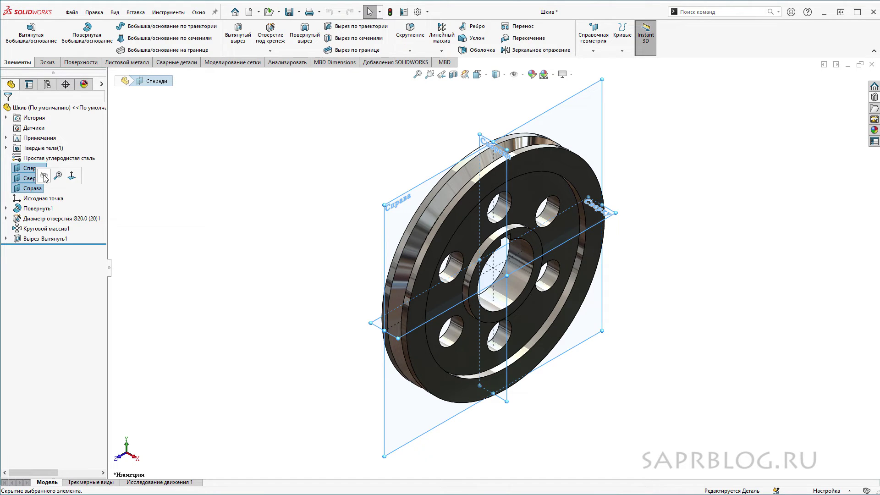
pyautogui.click(44, 176)
pyautogui.hotkey('ctrl', '1')
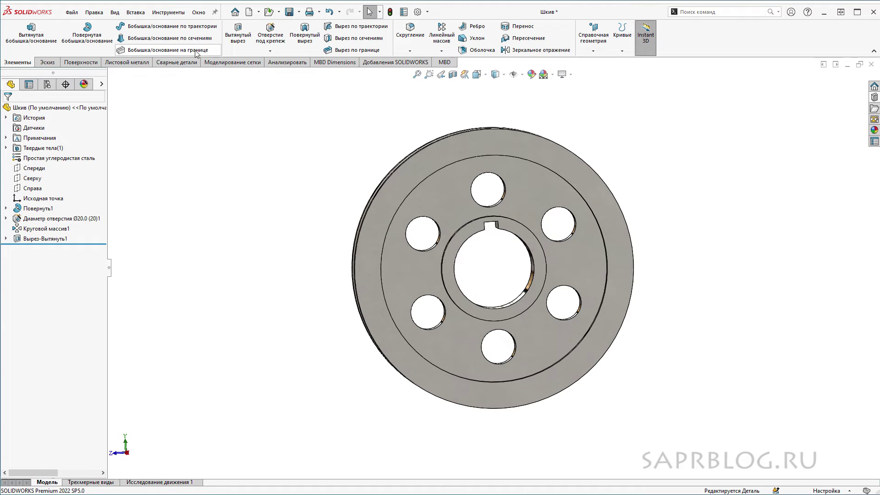
# Make the empty Деталь7 part active using the Window list and Ctrl+Tab document switcher
pyautogui.click(206, 13)
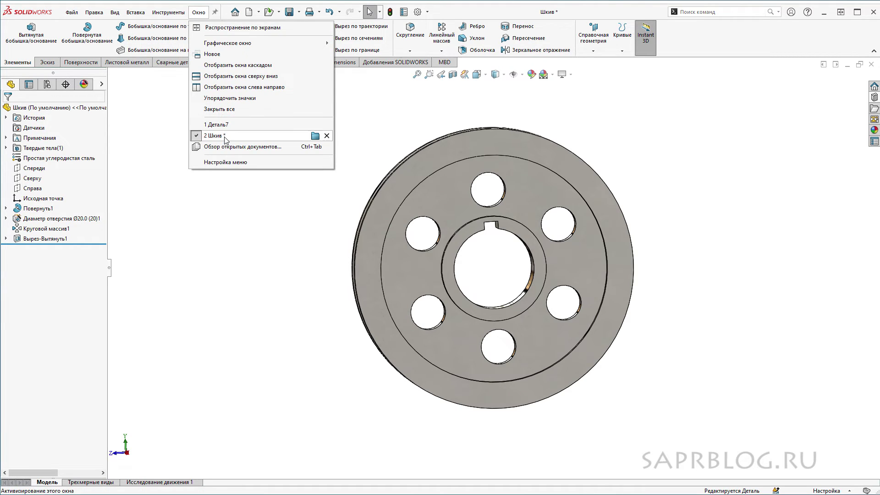
pyautogui.click(254, 252)
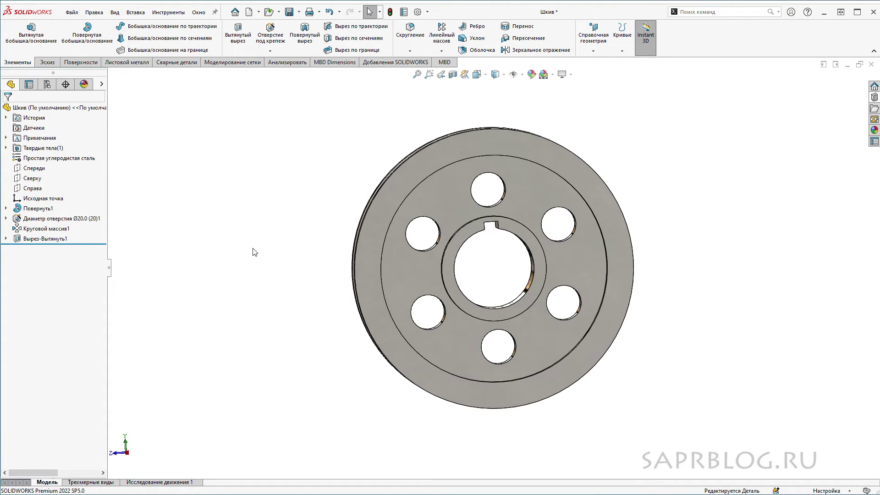
pyautogui.hotkey('ctrl', 'Tab')
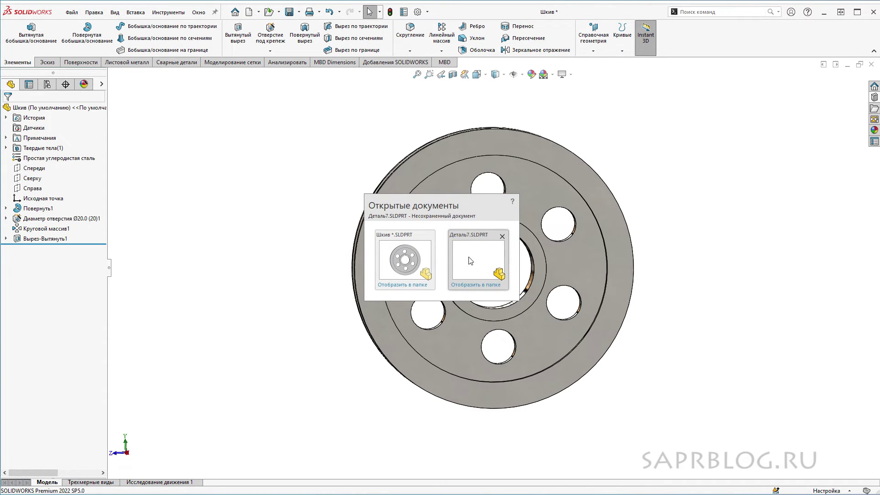
pyautogui.click(481, 259)
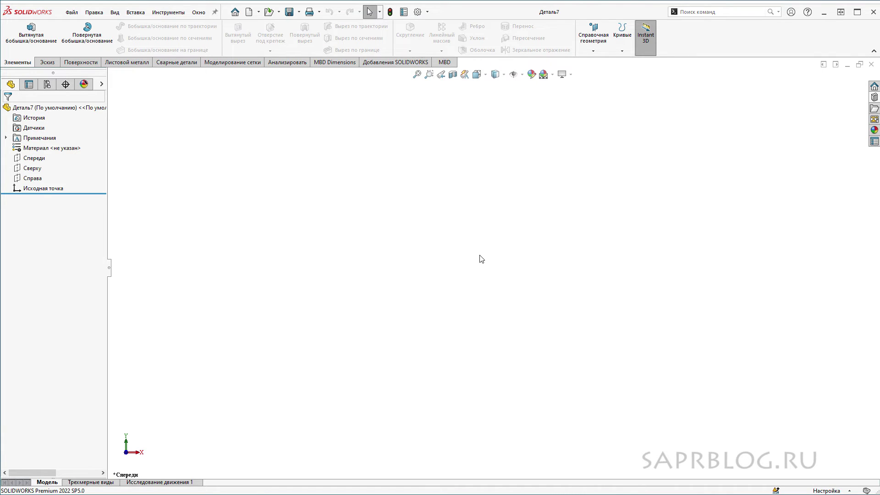
# Start a sketch on the Спереди plane and draw a rectangle using the mouse-gesture Rectangle tool
pyautogui.click(34, 158)
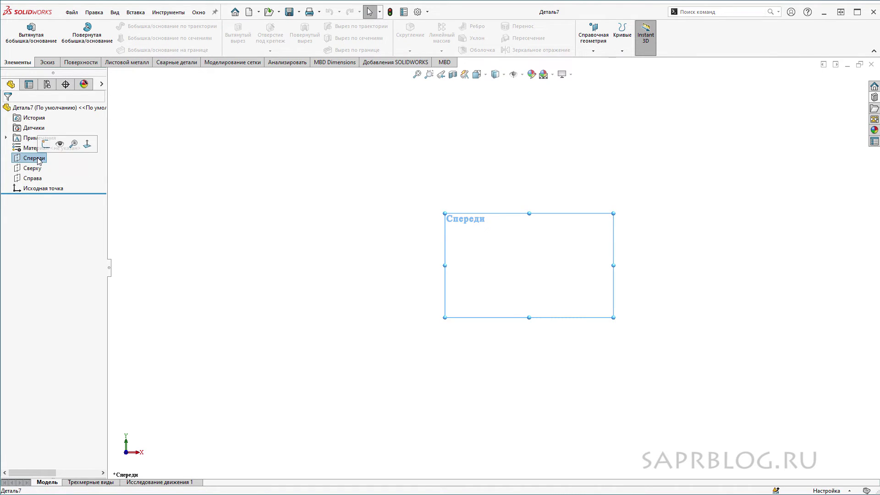
pyautogui.click(45, 145)
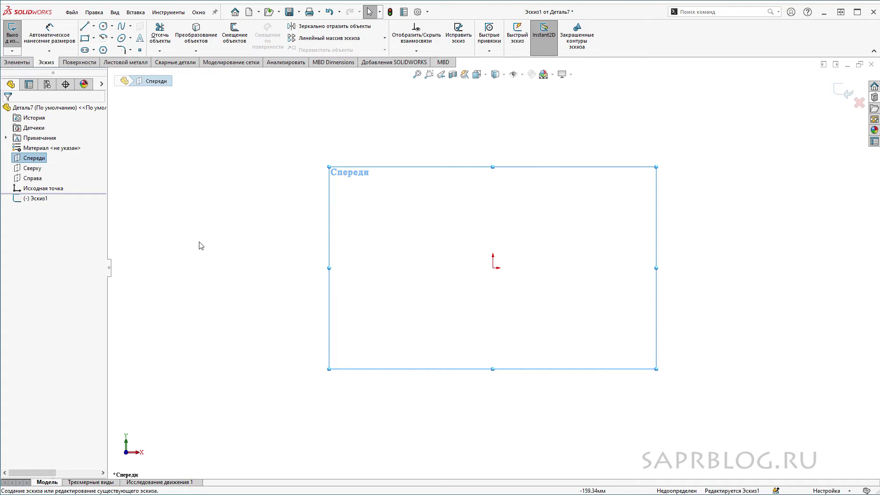
pyautogui.moveTo(195, 244); pyautogui.dragTo(212, 252, button='right')
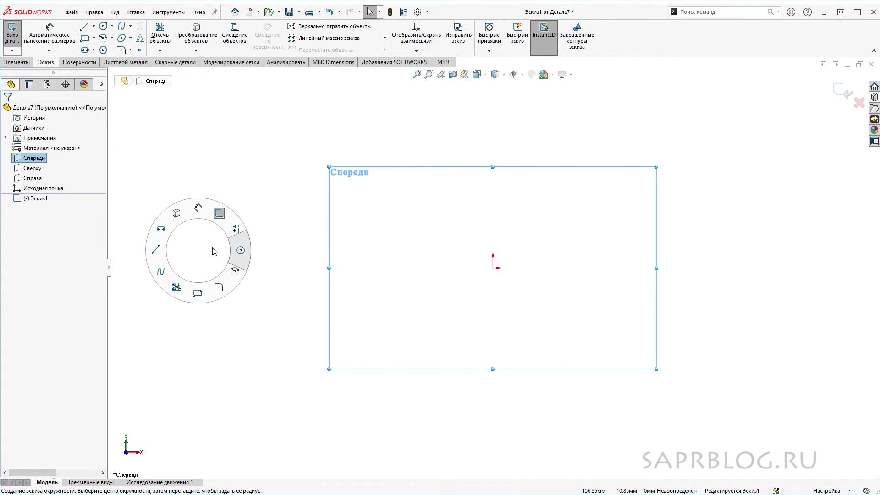
pyautogui.moveTo(216, 218); pyautogui.dragTo(216, 260, button='right')
pyautogui.click(409, 214)
pyautogui.click(516, 294)
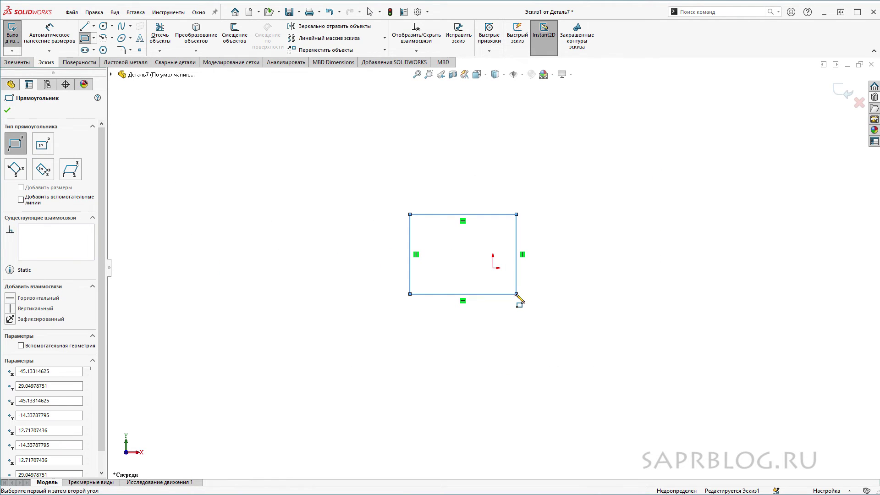
# Dimension the rectangle's right side at 43.39 mm using the Smart Dimension mouse gesture
pyautogui.moveTo(603, 243); pyautogui.dragTo(616, 244, button='right')
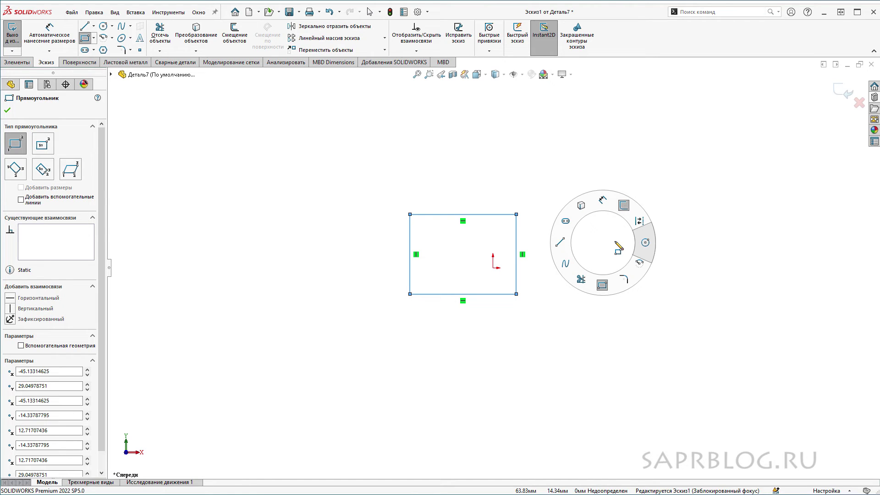
pyautogui.moveTo(616, 243); pyautogui.dragTo(606, 209, button='right')
pyautogui.click(517, 241)
pyautogui.click(557, 236)
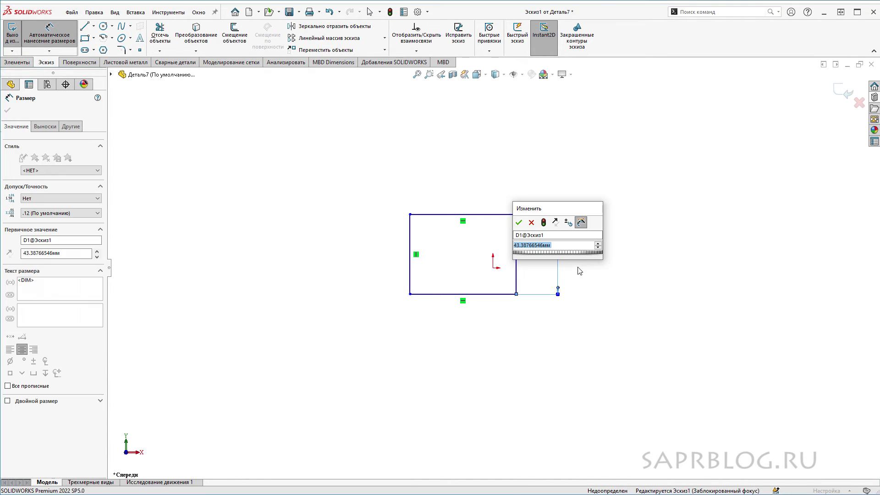
pyautogui.click(518, 223)
pyautogui.press('Escape')
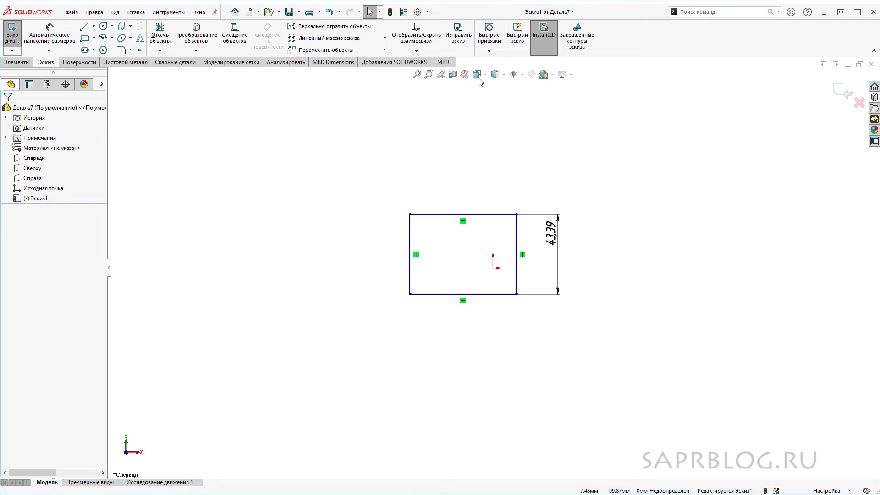
pyautogui.click(429, 12)
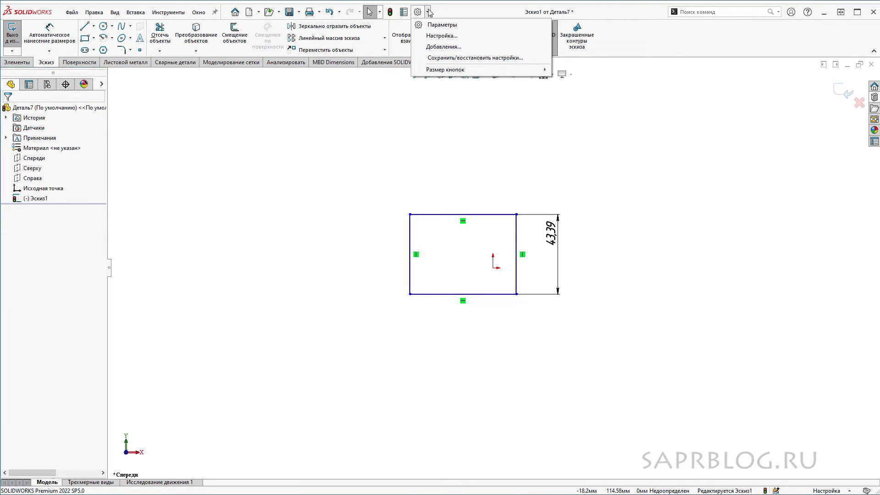
pyautogui.click(435, 38)
pyautogui.moveTo(387, 126); pyautogui.dragTo(316, 98)
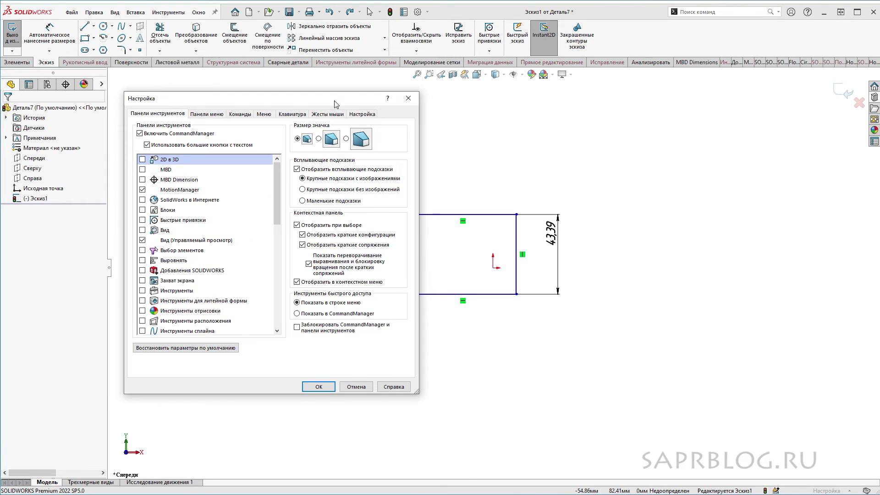
pyautogui.click(310, 116)
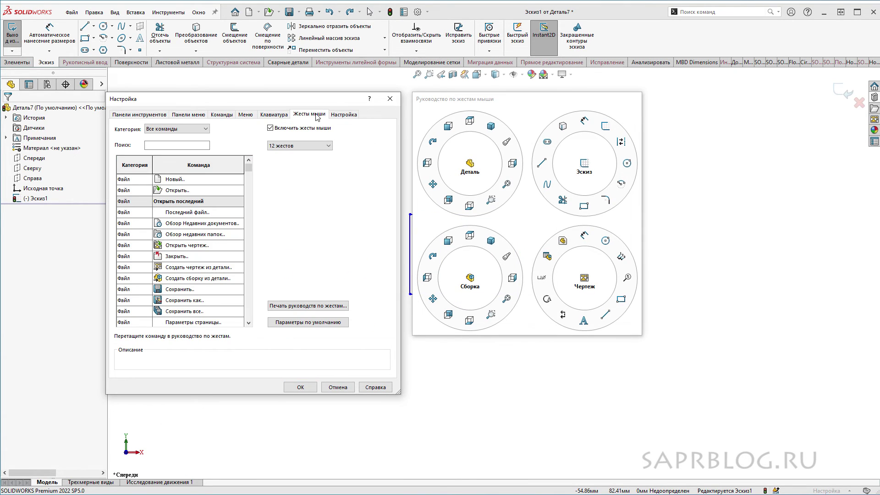
pyautogui.click(328, 146)
pyautogui.click(286, 177)
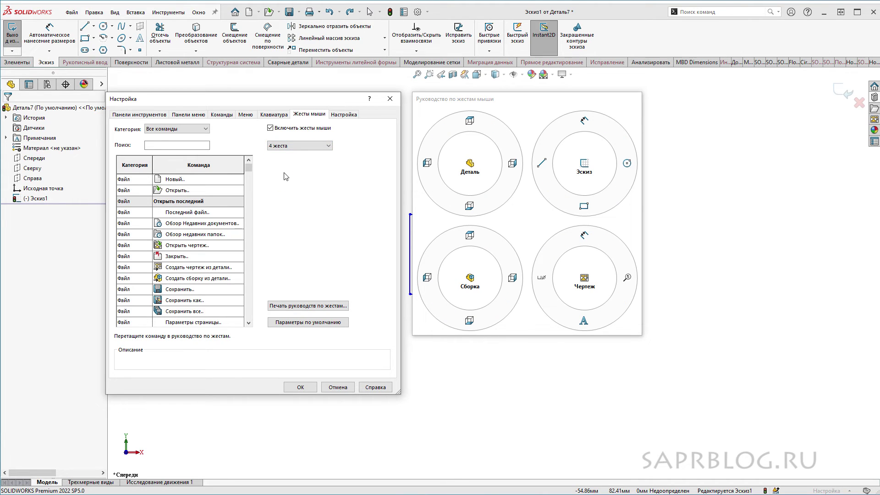
pyautogui.click(328, 146)
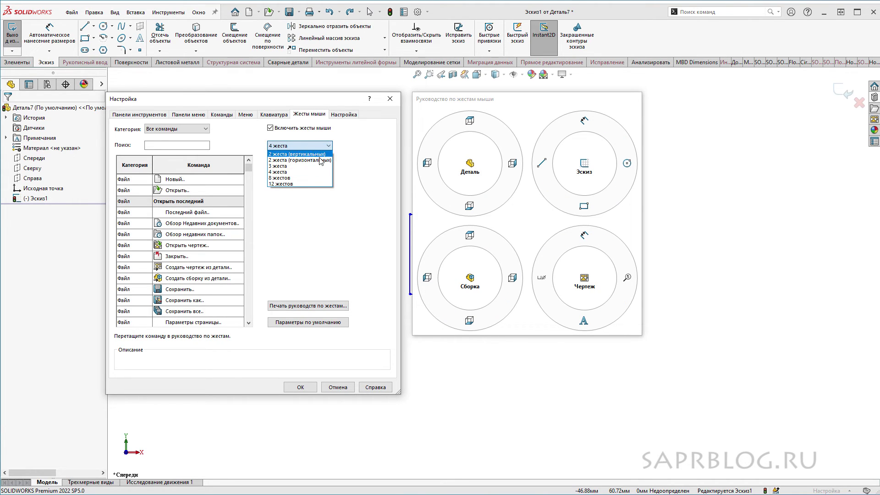
pyautogui.click(314, 184)
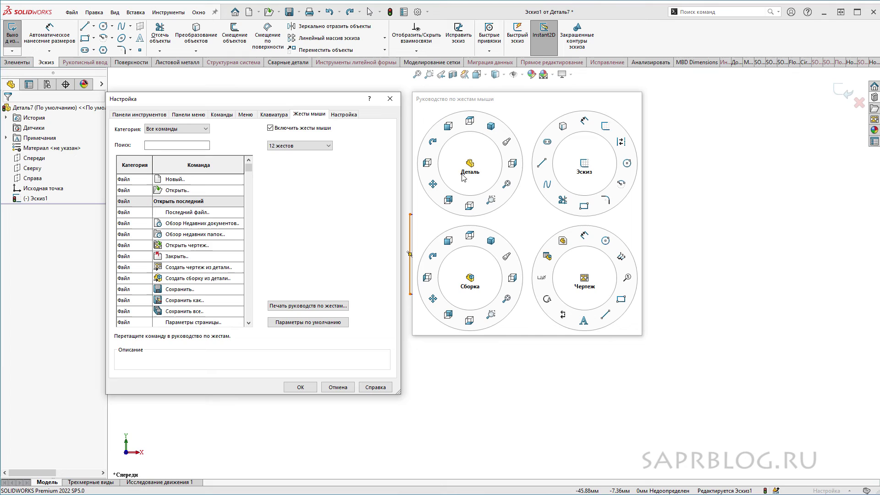
pyautogui.click(303, 146)
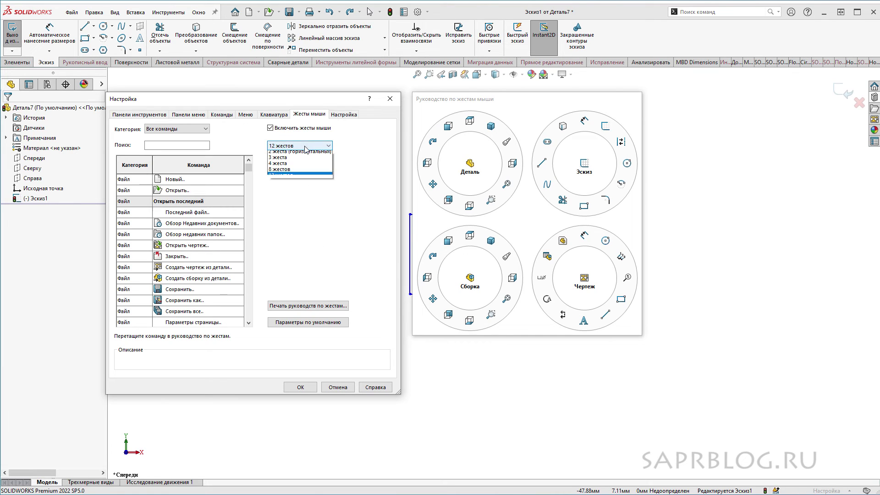
pyautogui.click(299, 185)
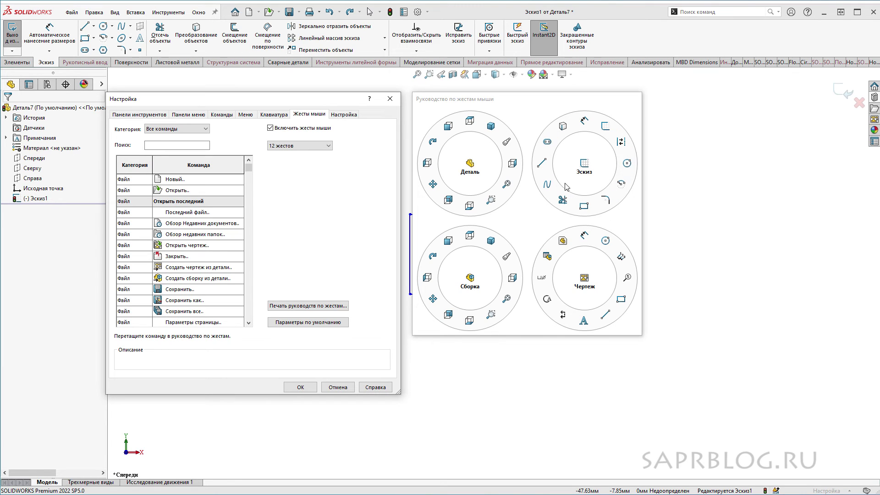
pyautogui.click(390, 98)
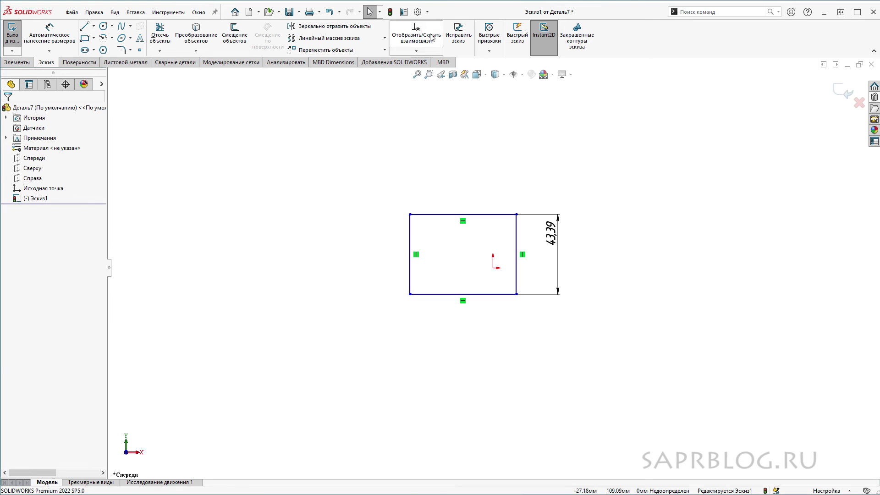
pyautogui.click(418, 12)
pyautogui.moveTo(489, 74); pyautogui.dragTo(334, 105)
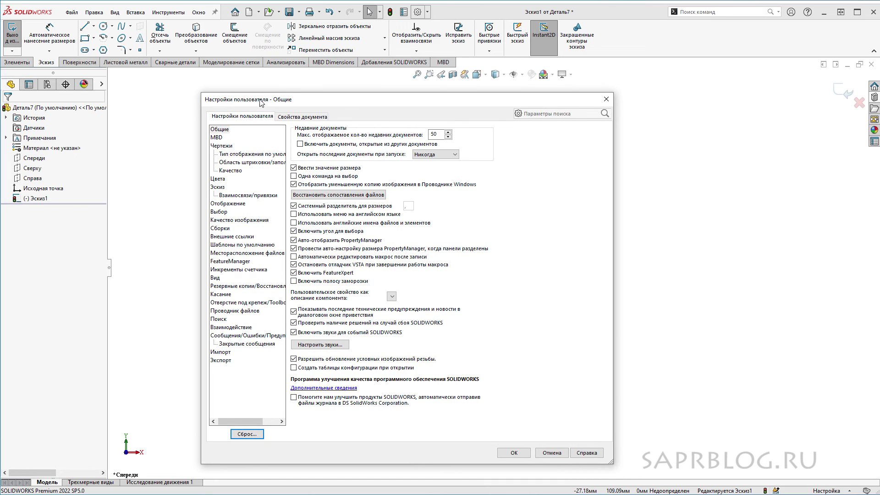
pyautogui.click(301, 118)
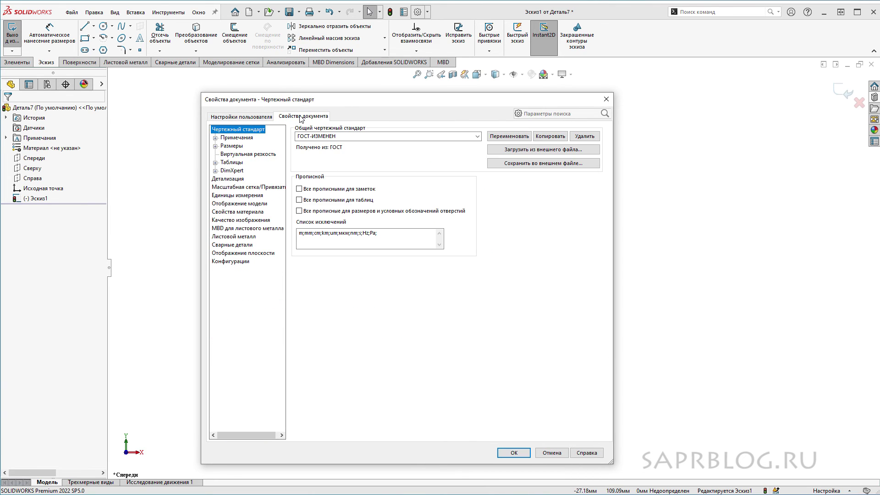
pyautogui.click(255, 188)
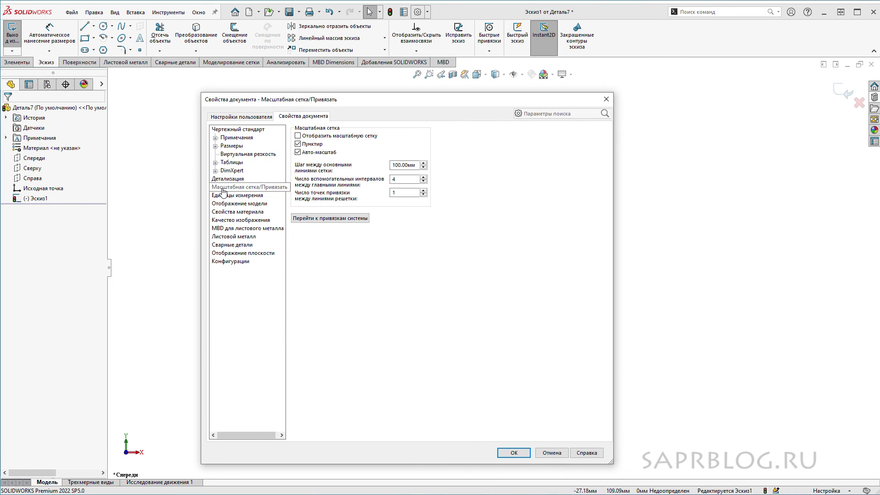
pyautogui.click(298, 136)
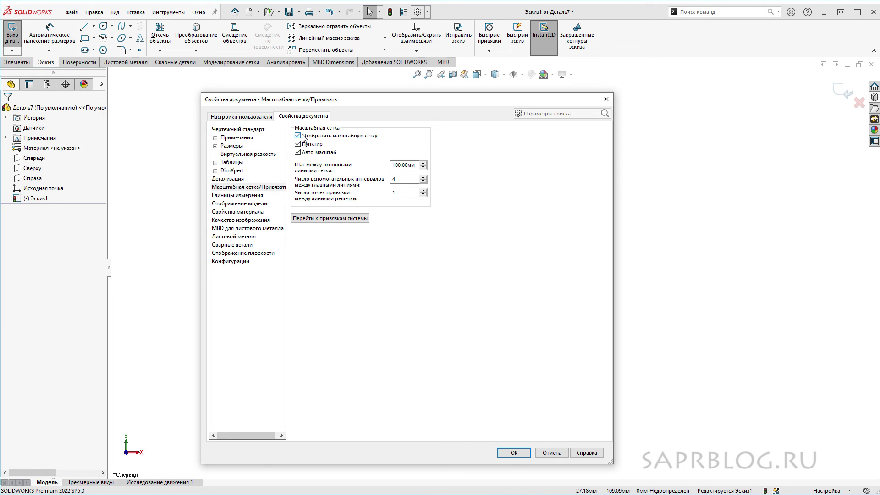
pyautogui.click(513, 453)
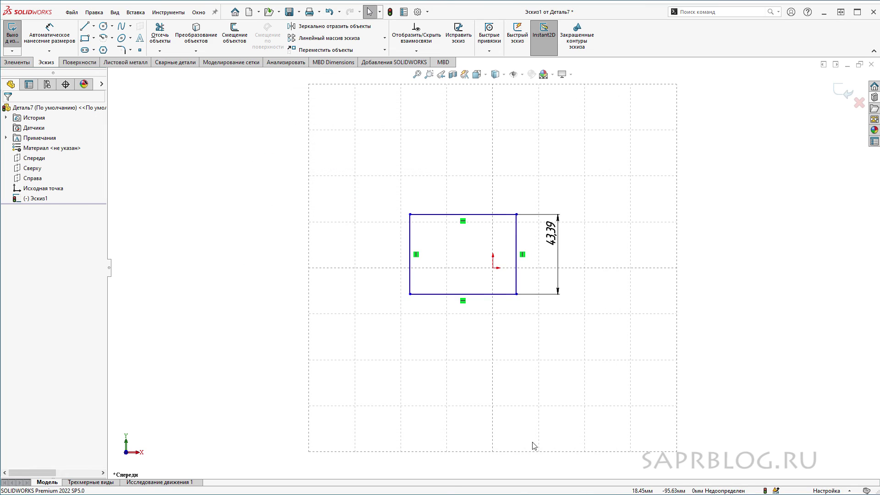
pyautogui.scroll(-1, 453, 296)
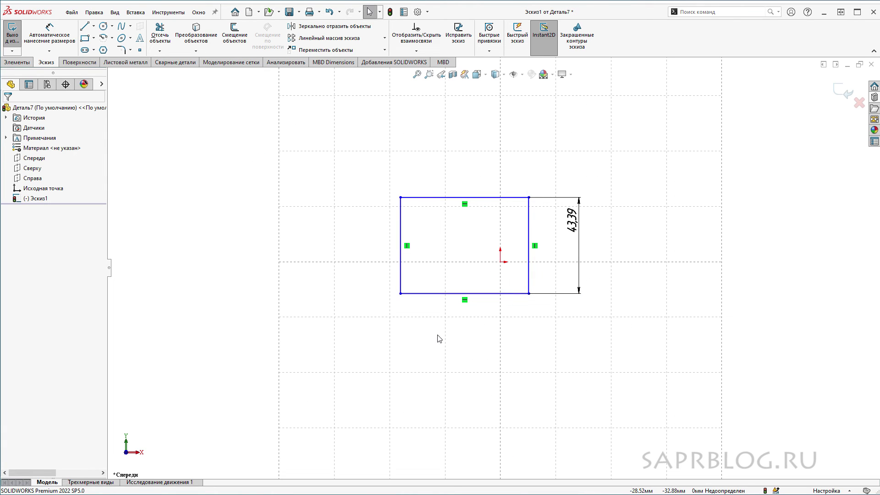
pyautogui.press('f')
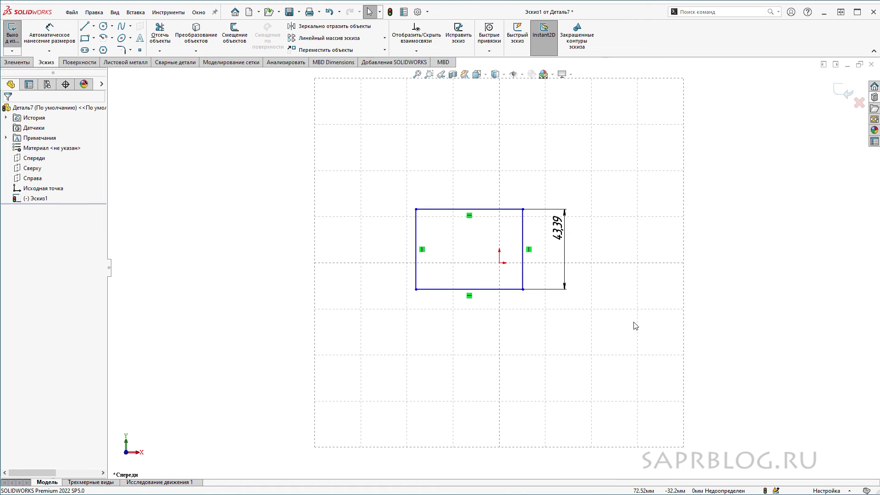
pyautogui.click(418, 13)
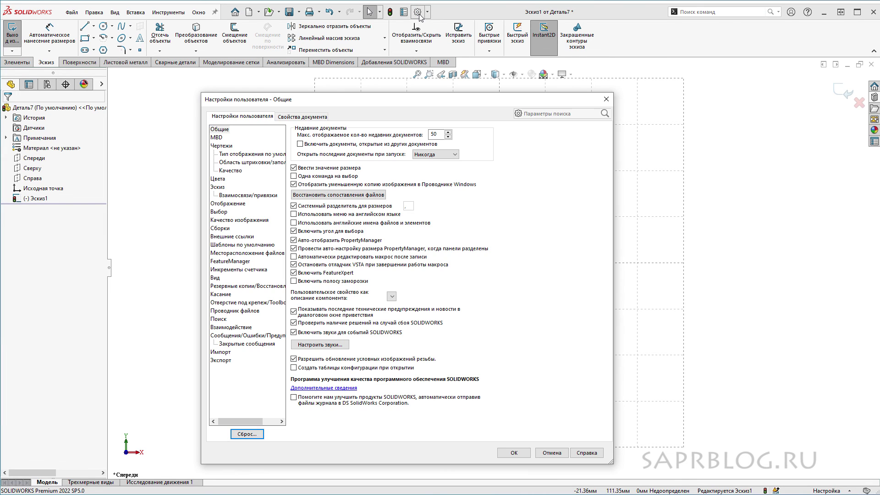
pyautogui.click(302, 117)
pyautogui.click(235, 188)
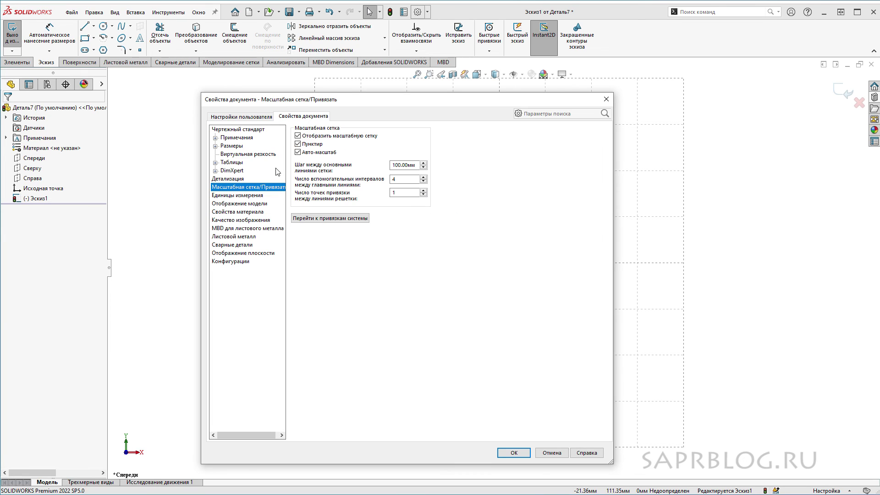
pyautogui.click(514, 453)
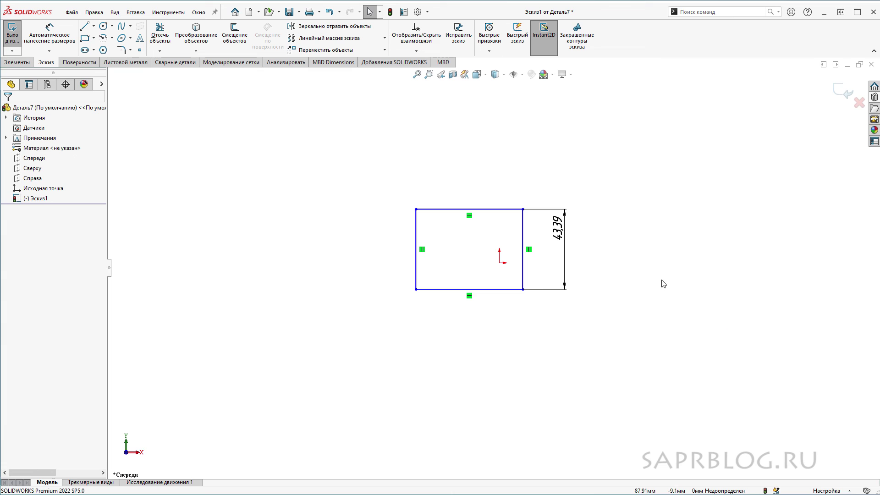